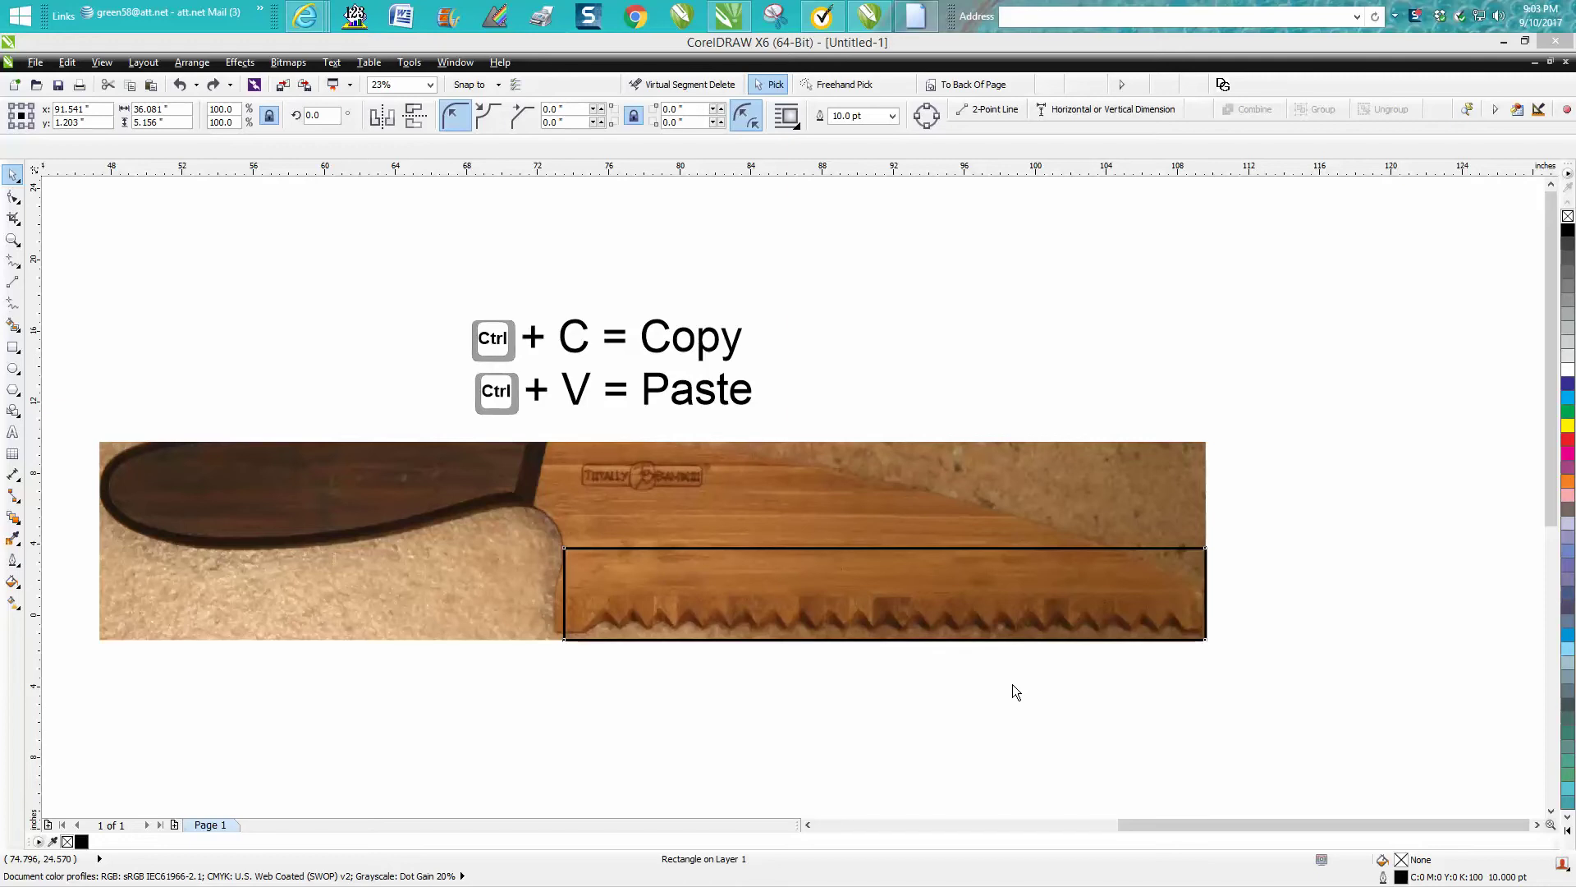
Step: Select the outlined rectangle, text objects and knife photo in turn to inspect them
{"action": "left_click", "coordinate": [950, 547]}
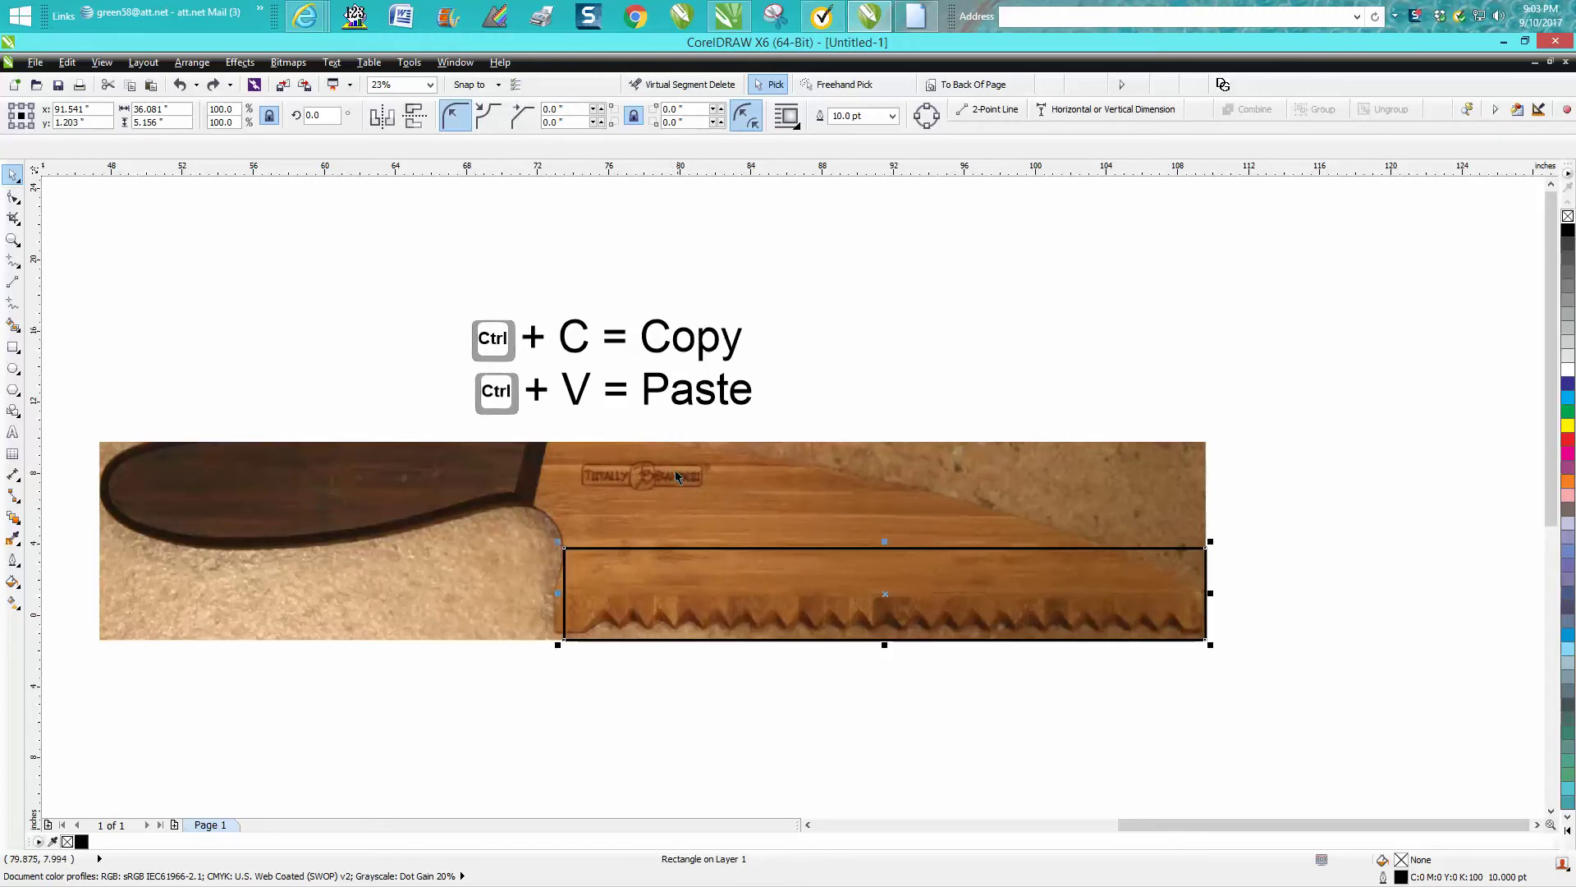
{"action": "left_click_drag", "start_coordinate": [449, 295], "coordinate": [793, 428]}
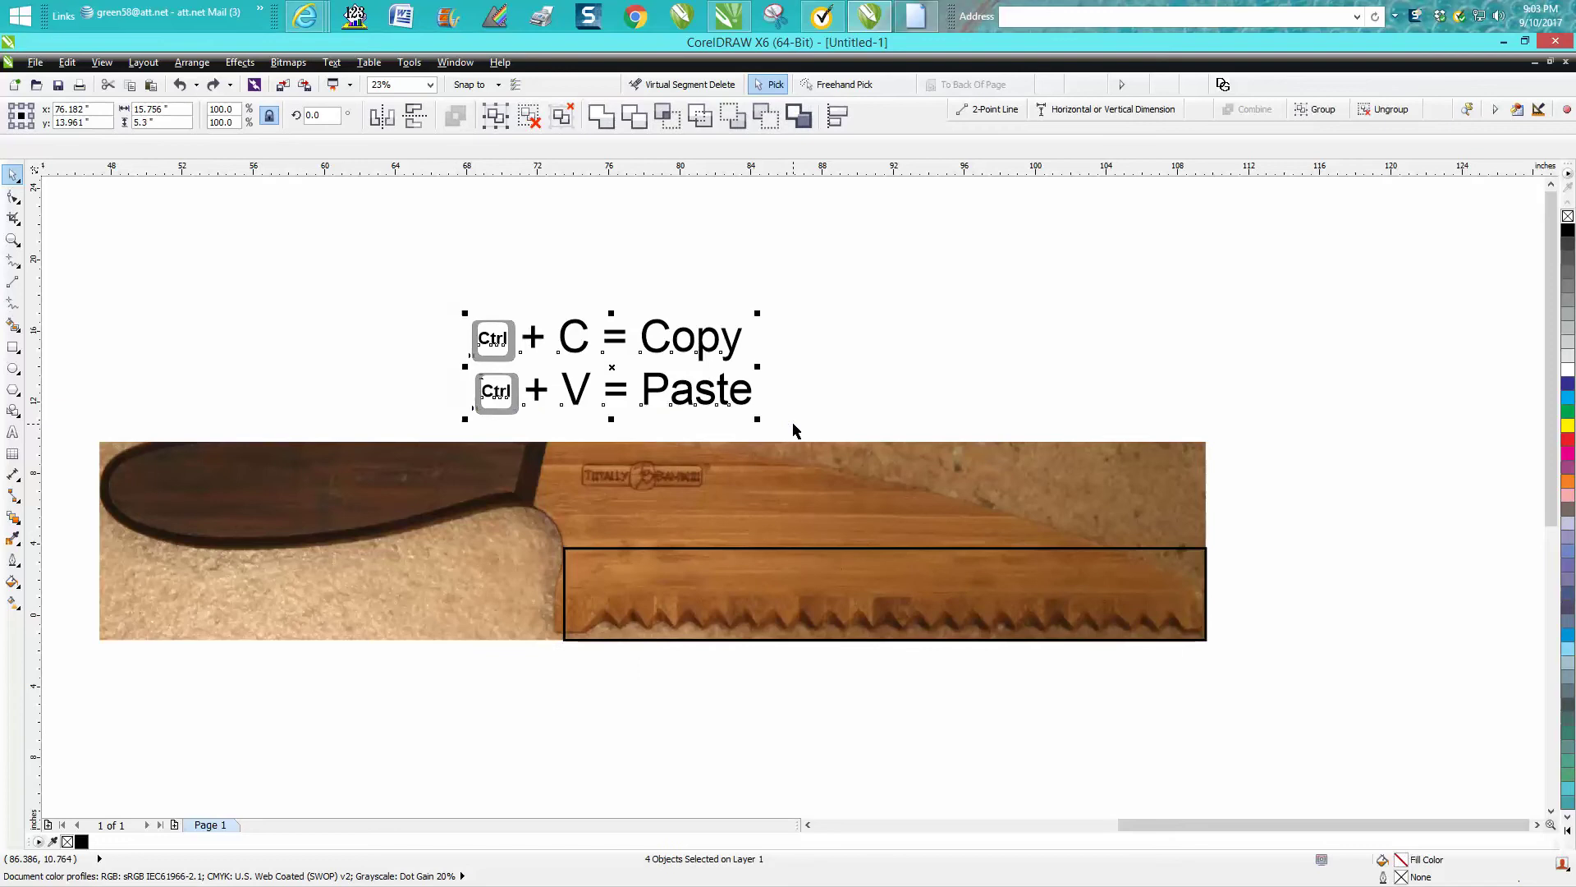
{"action": "left_click", "coordinate": [786, 344]}
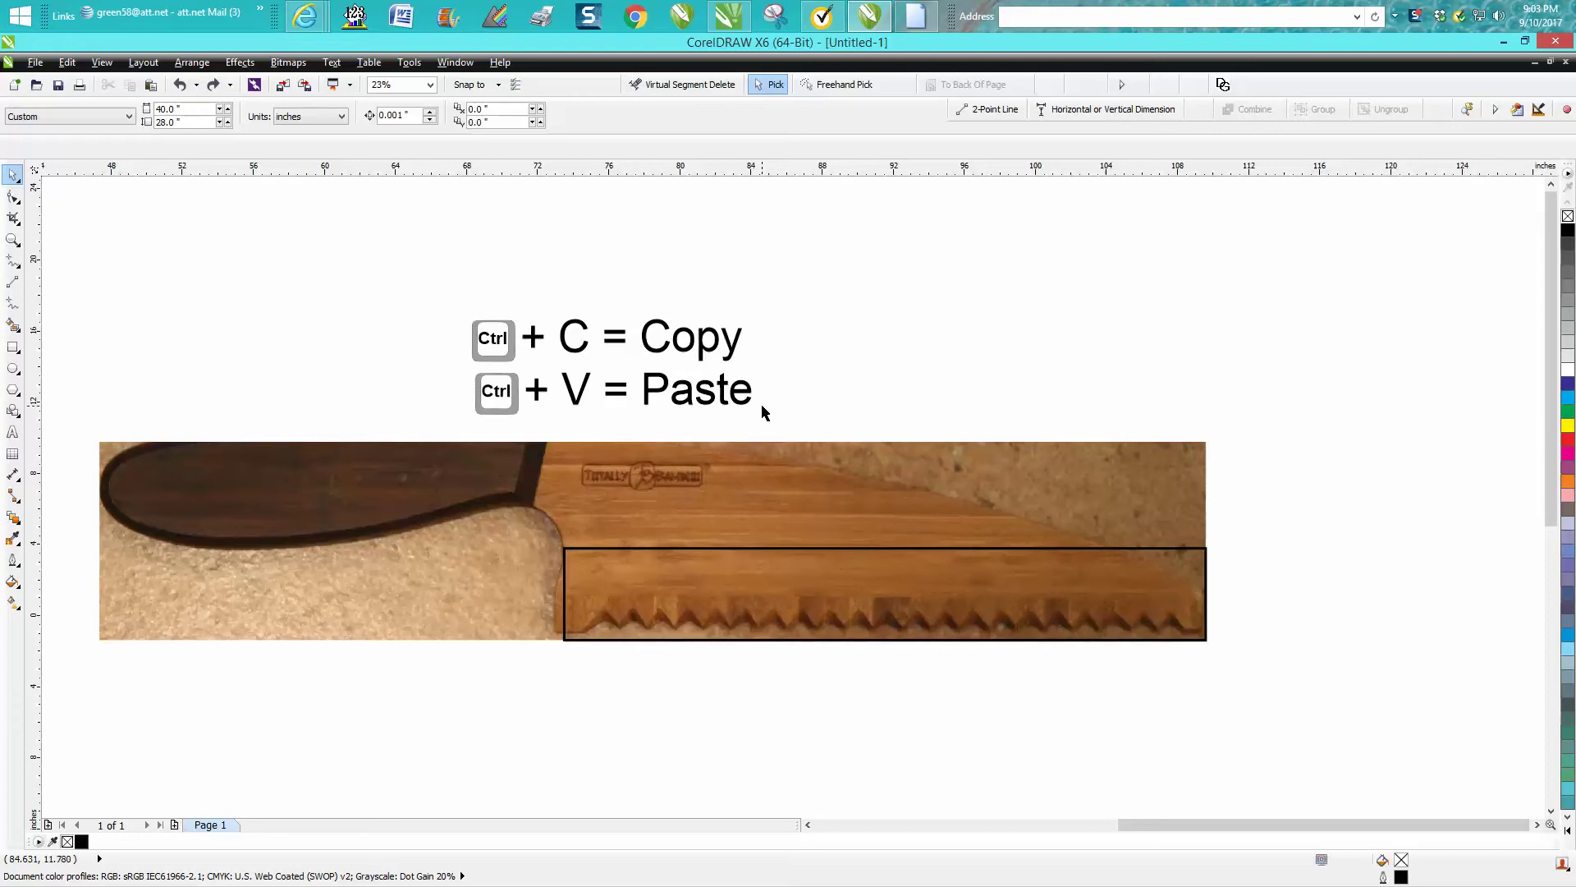
{"action": "left_click", "coordinate": [771, 505]}
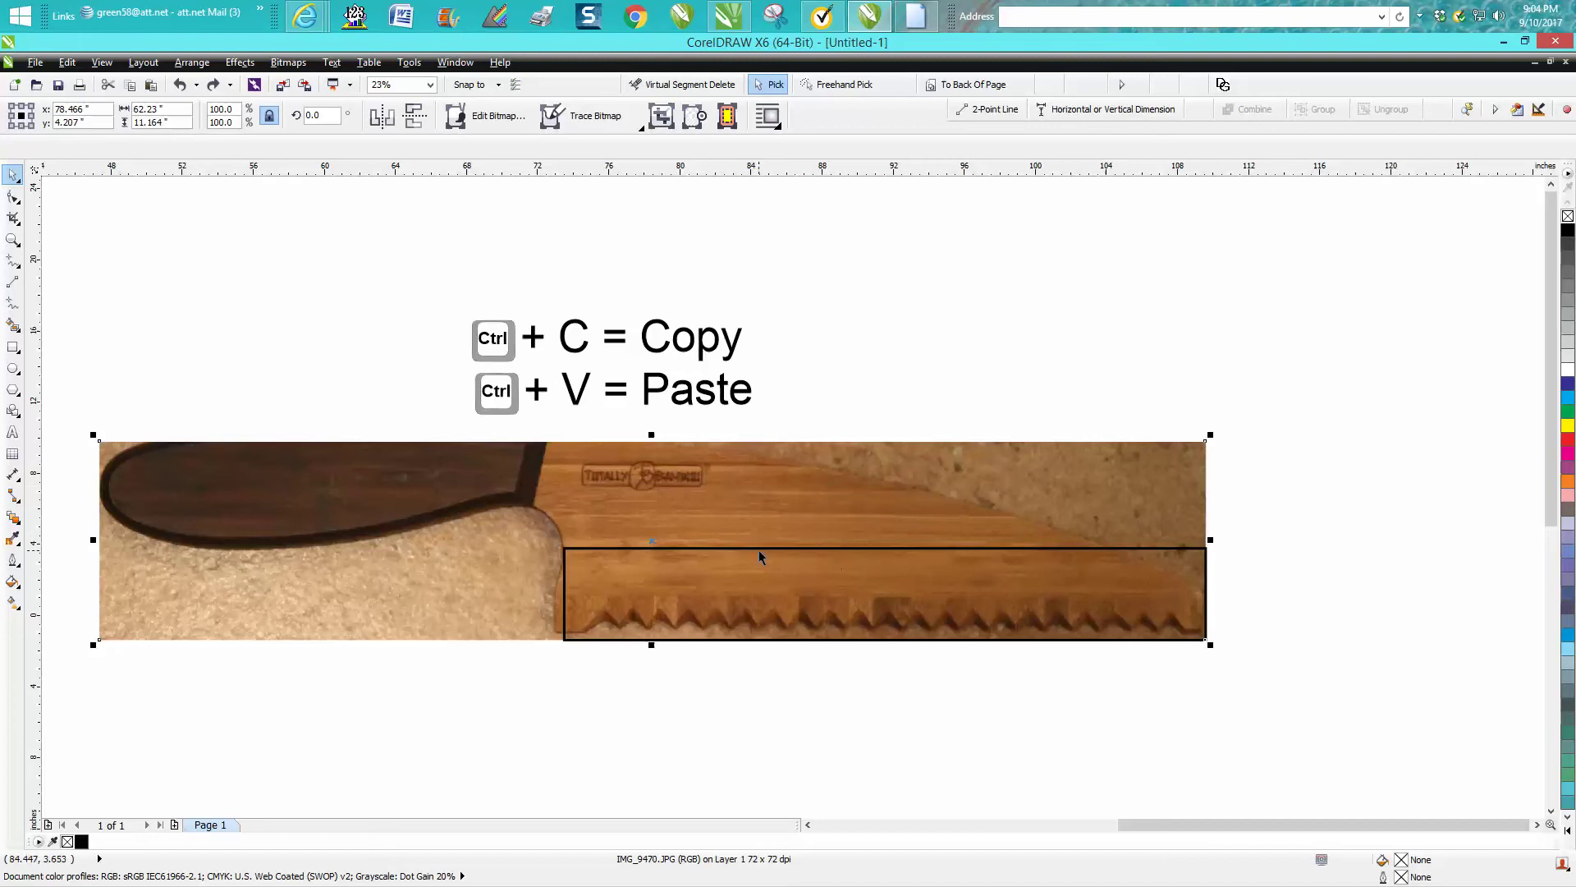
{"action": "left_click", "coordinate": [811, 548]}
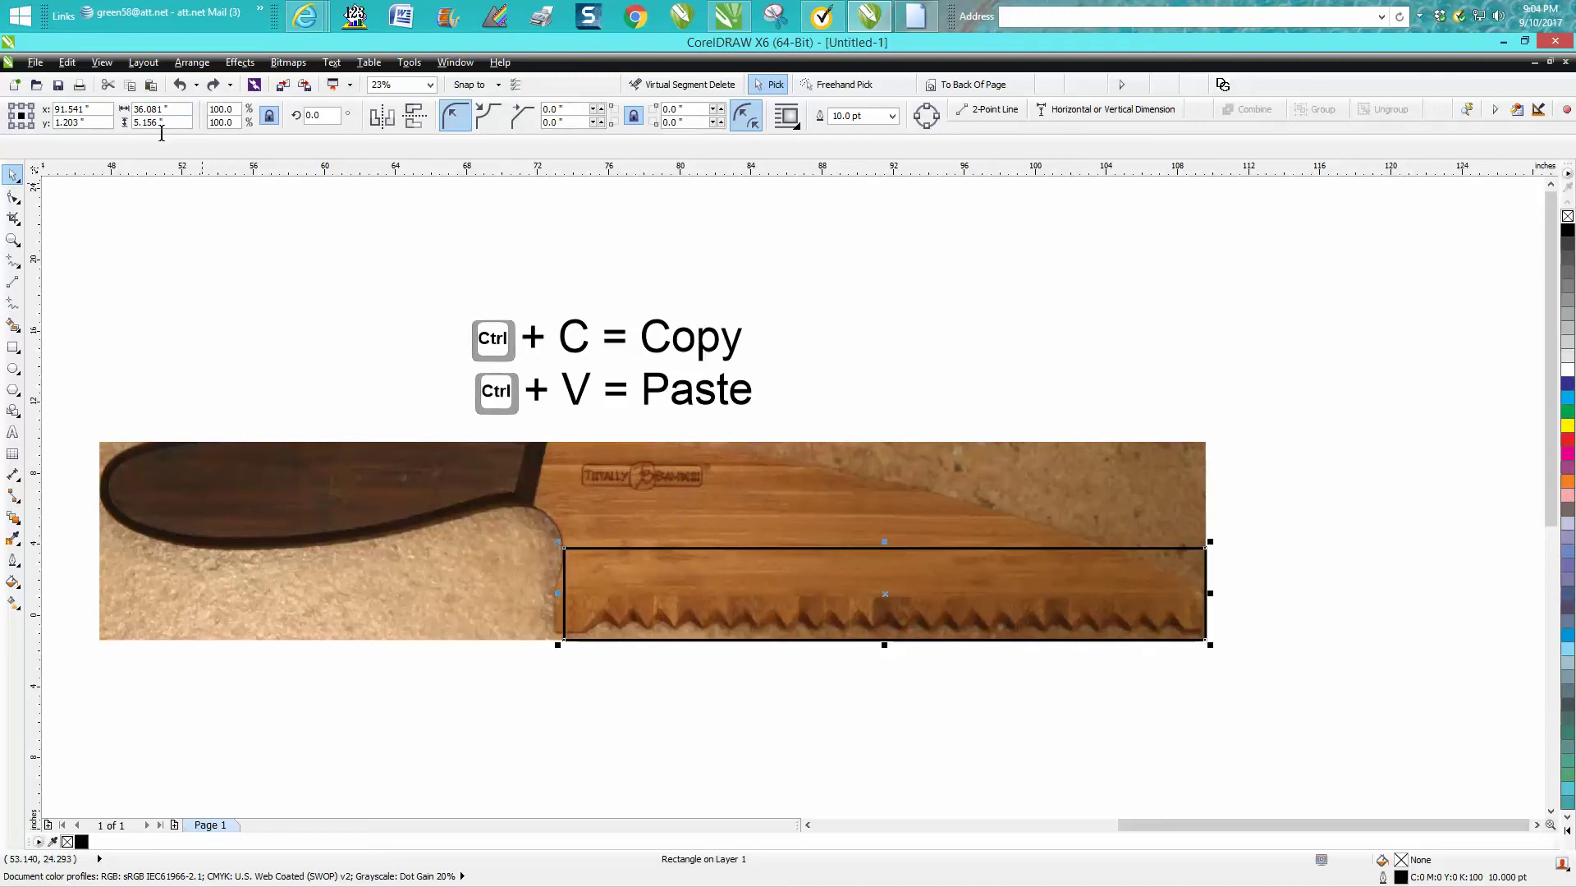
{"action": "left_click", "coordinate": [295, 458]}
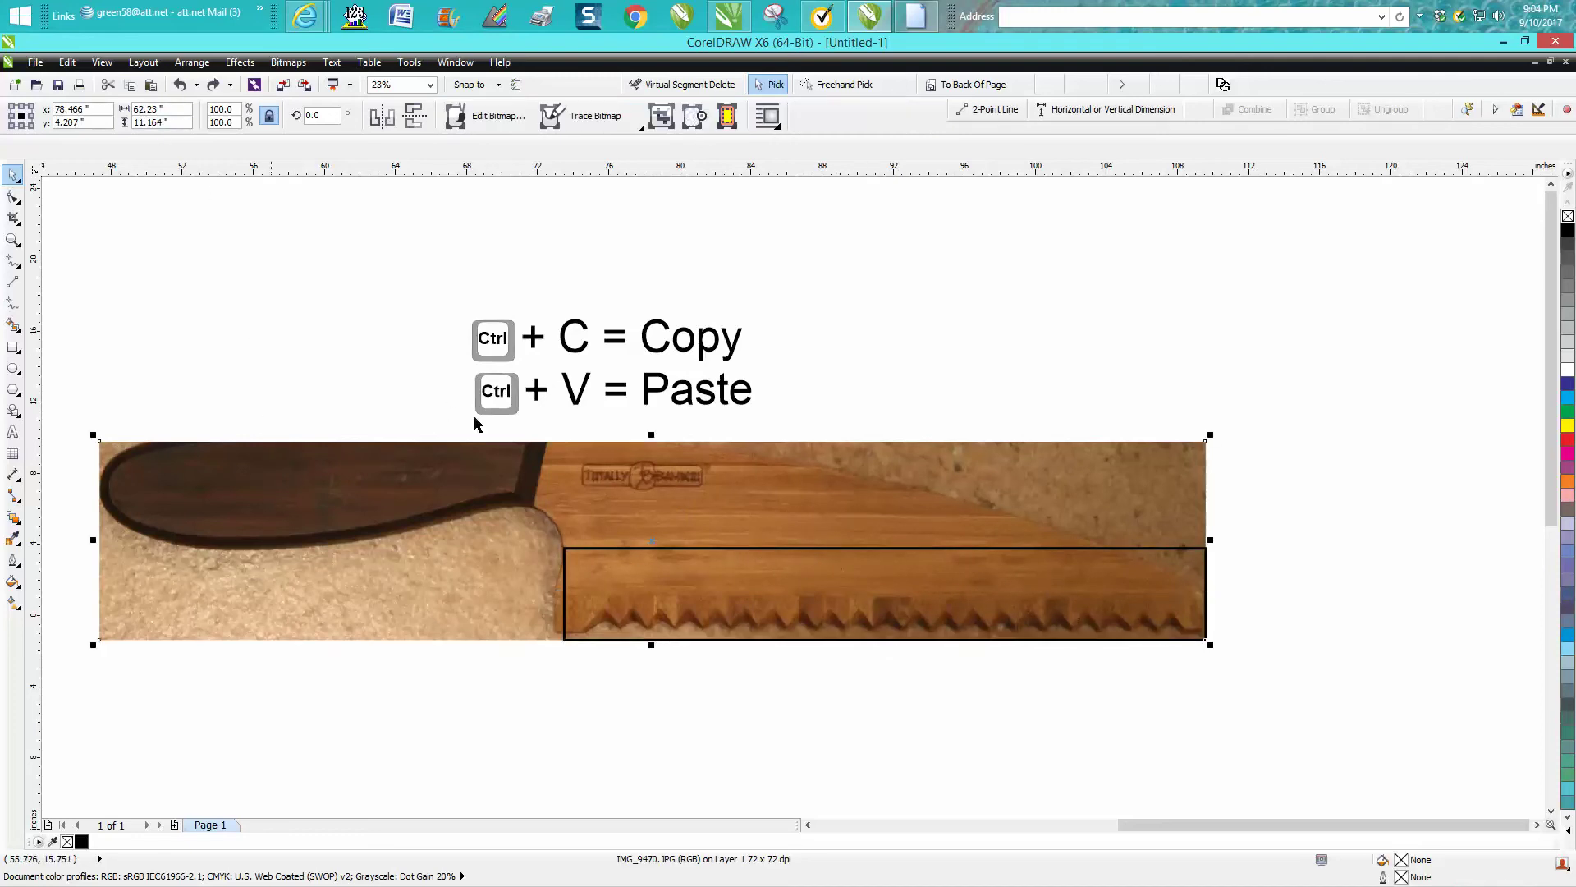
{"action": "left_click", "coordinate": [731, 549]}
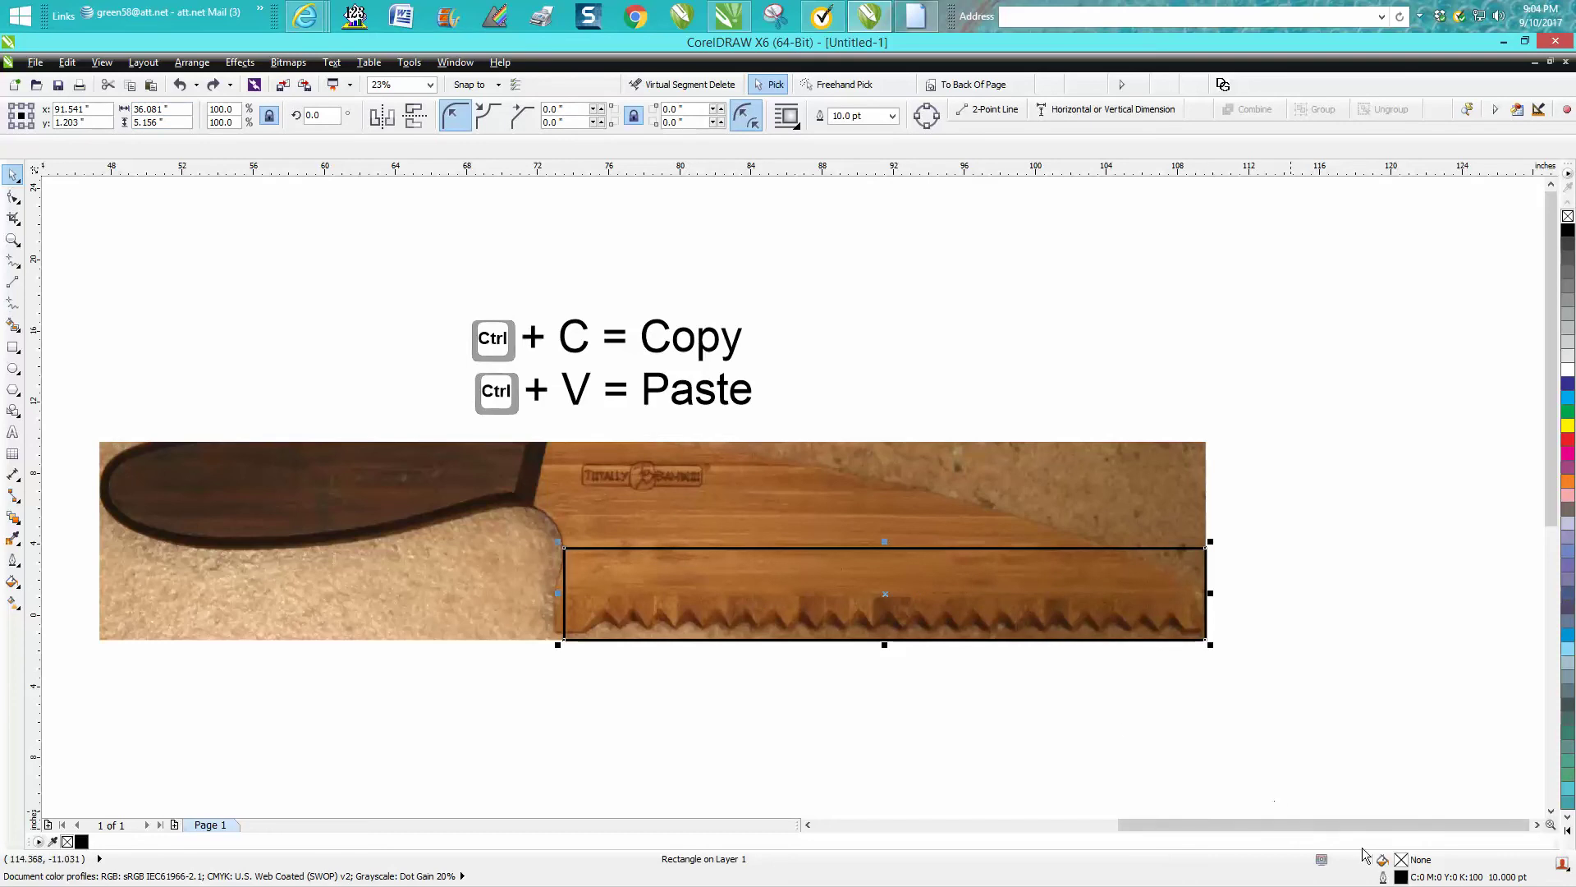
Step: Try resizing the rectangle to 8 inches wide without outline scaling, then undo it
{"action": "double_click", "coordinate": [1401, 876]}
{"action": "left_click", "coordinate": [800, 571]}
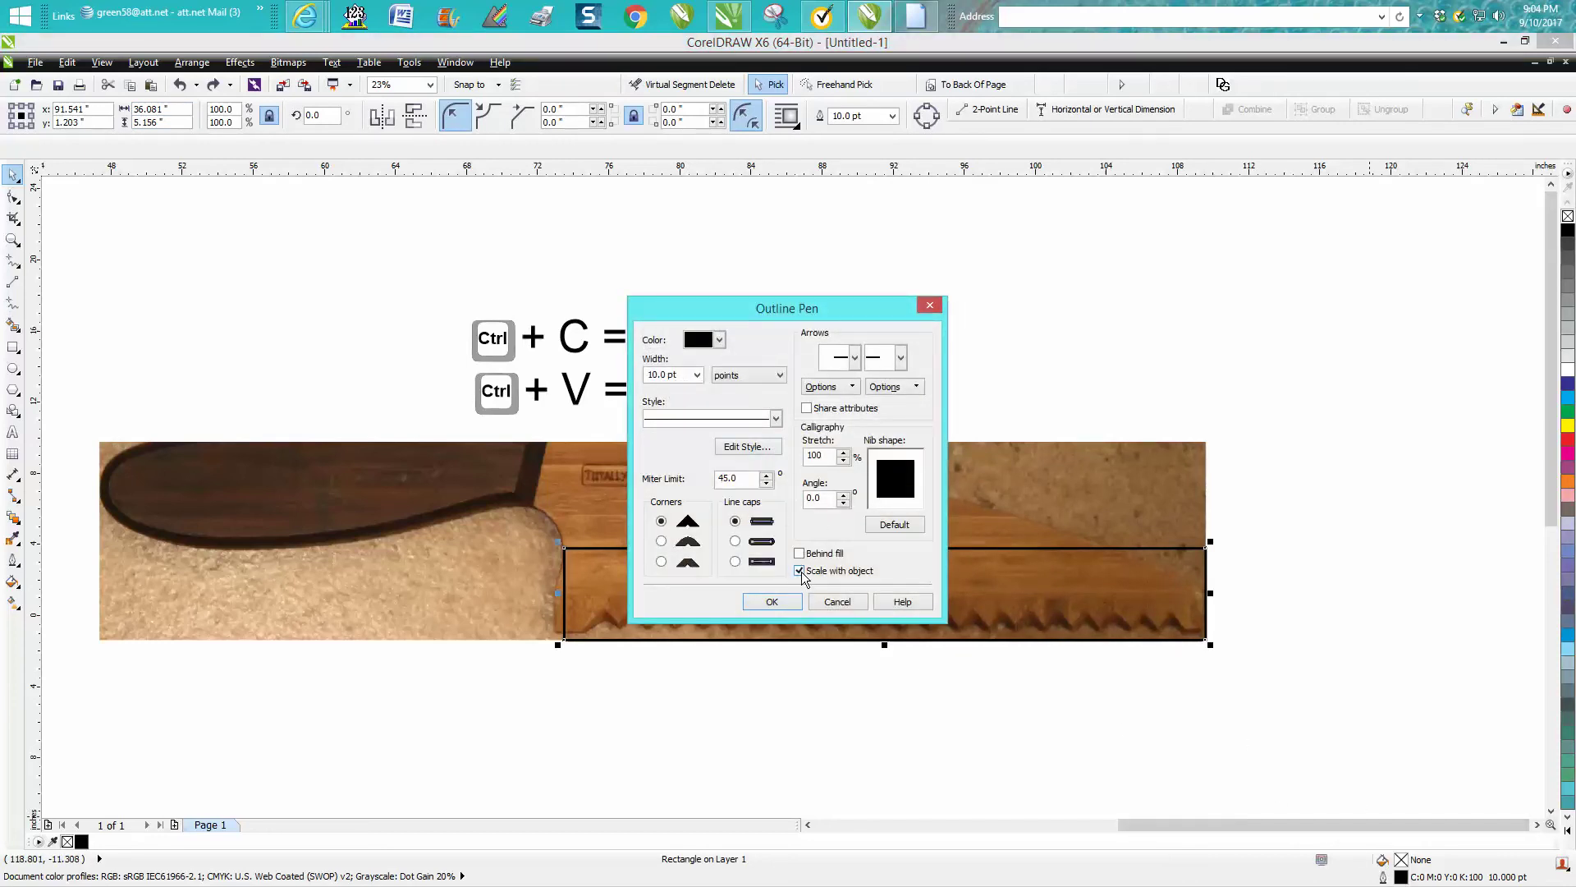
{"action": "left_click", "coordinate": [800, 572]}
{"action": "left_click", "coordinate": [772, 604]}
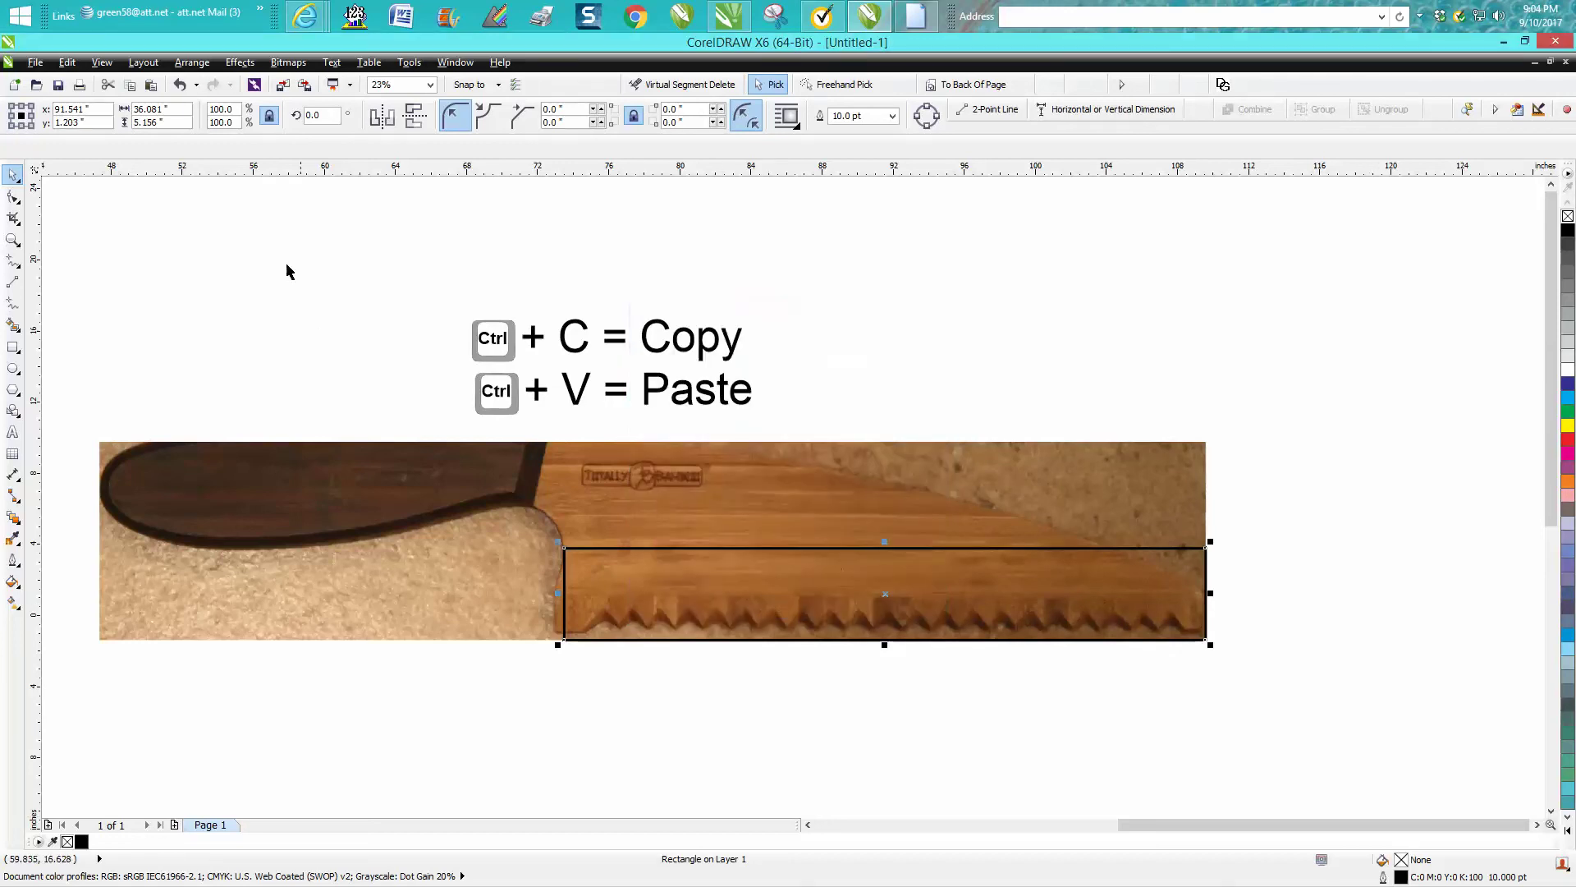
{"action": "left_click_drag", "start_coordinate": [167, 110], "coordinate": [109, 109]}
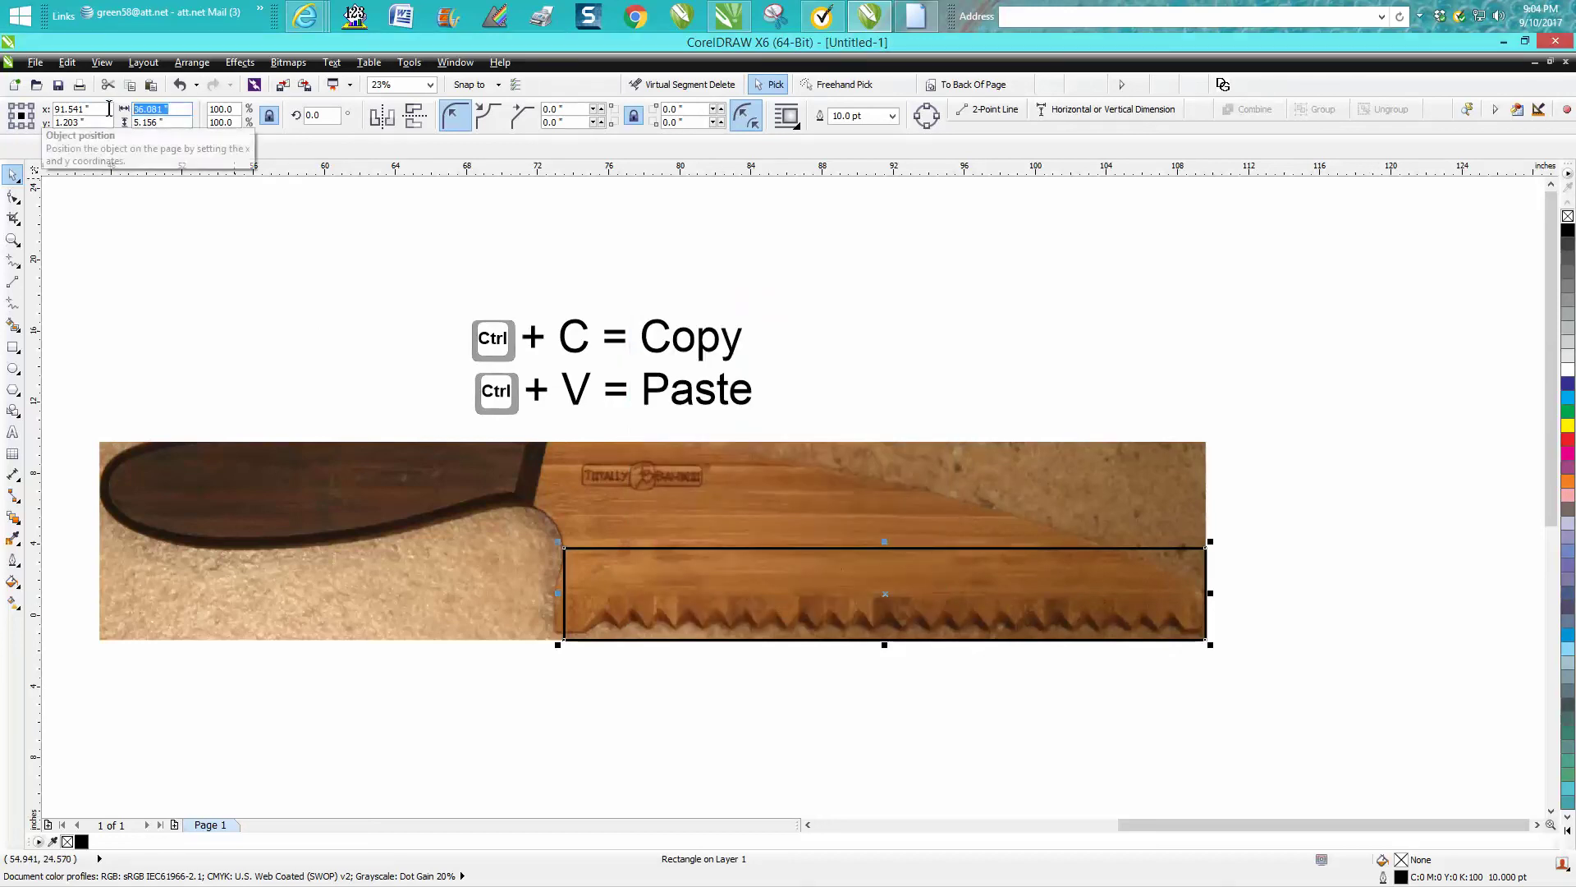
{"action": "type", "text": "8"}
{"action": "key", "text": "Return"}
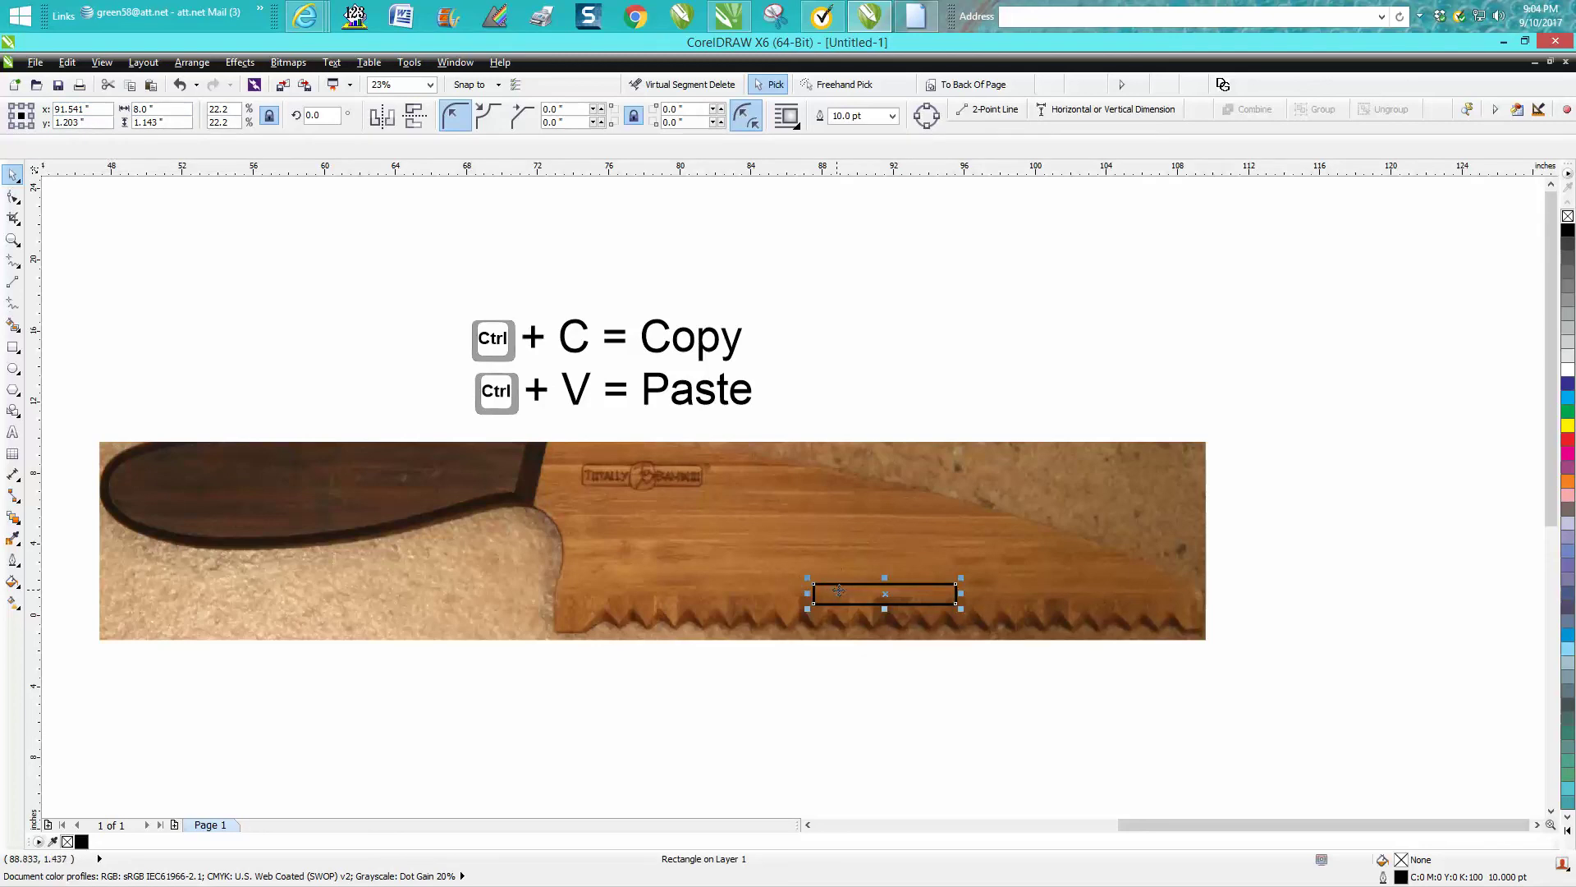
{"action": "left_click", "coordinate": [179, 87]}
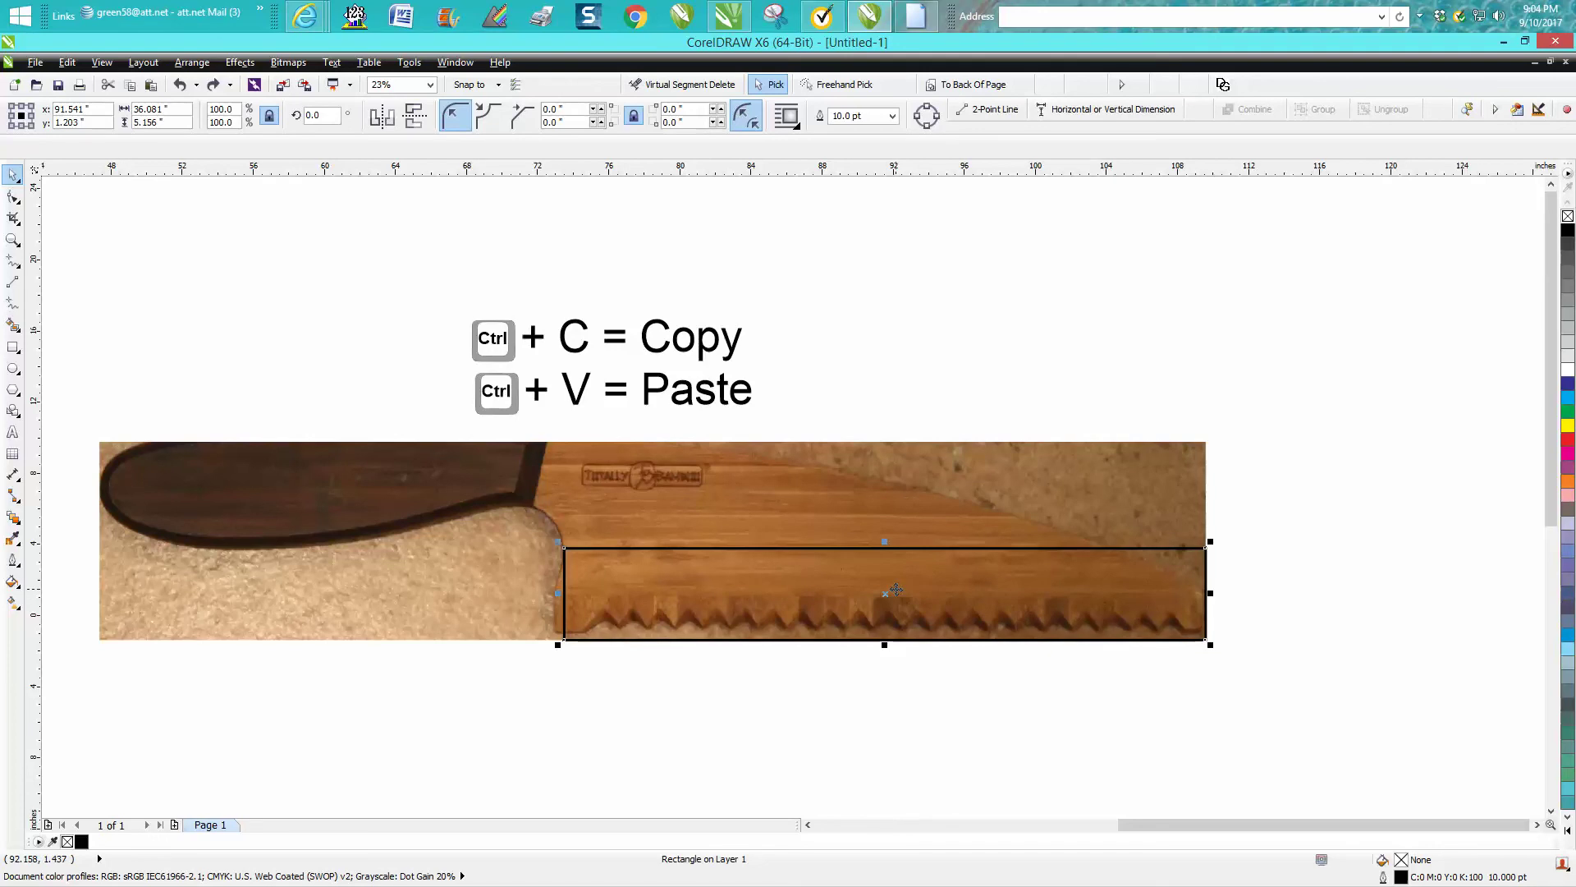
Step: Enable Scale with object on the rectangle's outline, then set its width to 8 inches
{"action": "double_click", "coordinate": [1399, 875]}
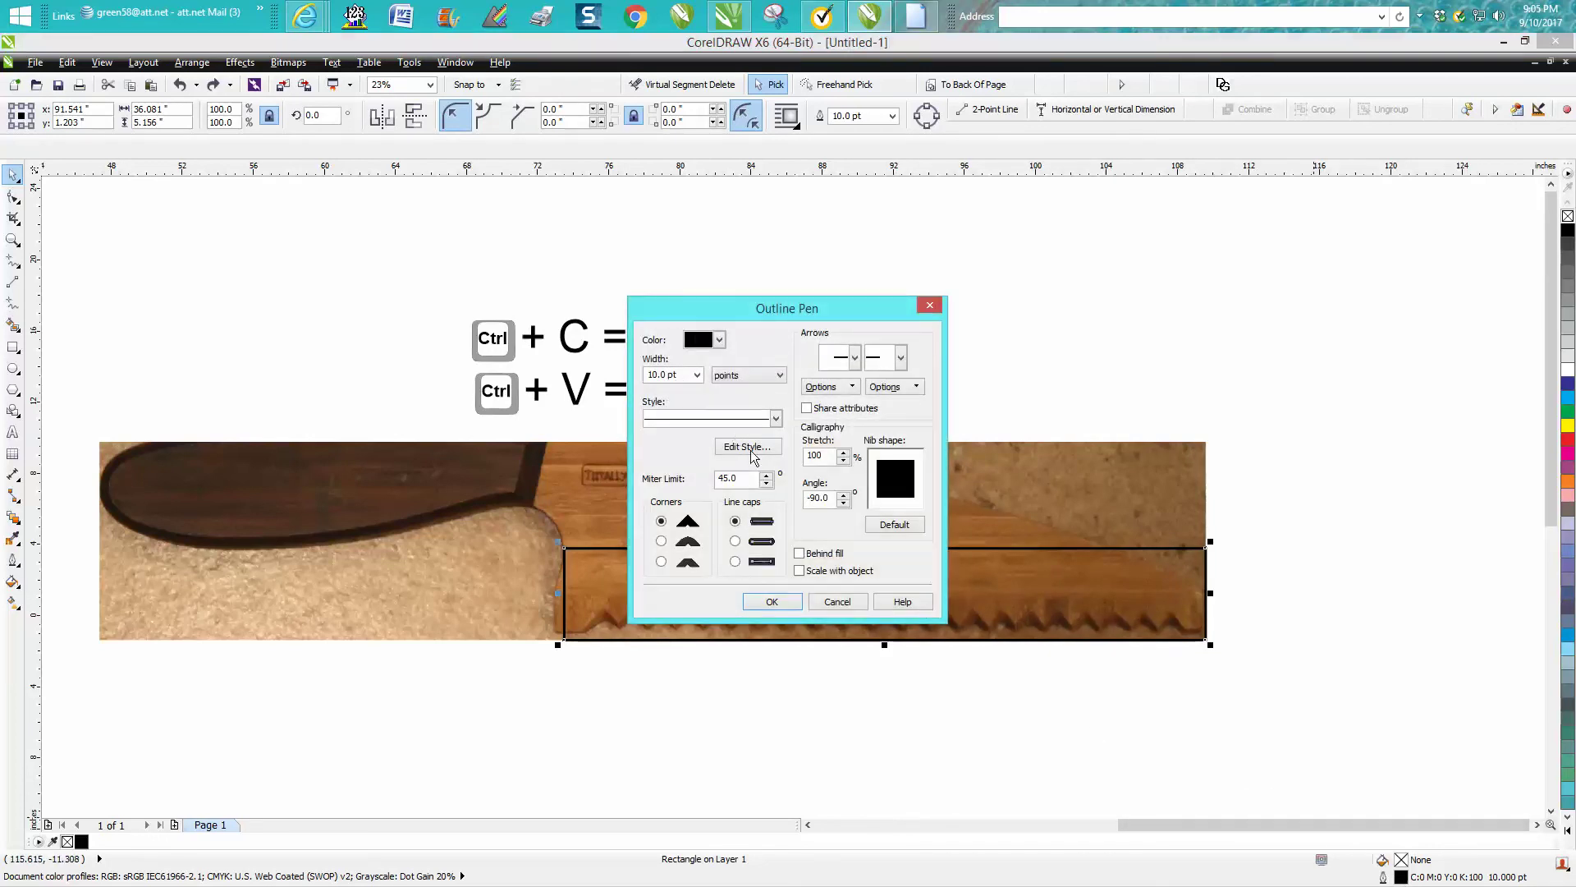
{"action": "left_click", "coordinate": [800, 571]}
{"action": "left_click", "coordinate": [772, 602]}
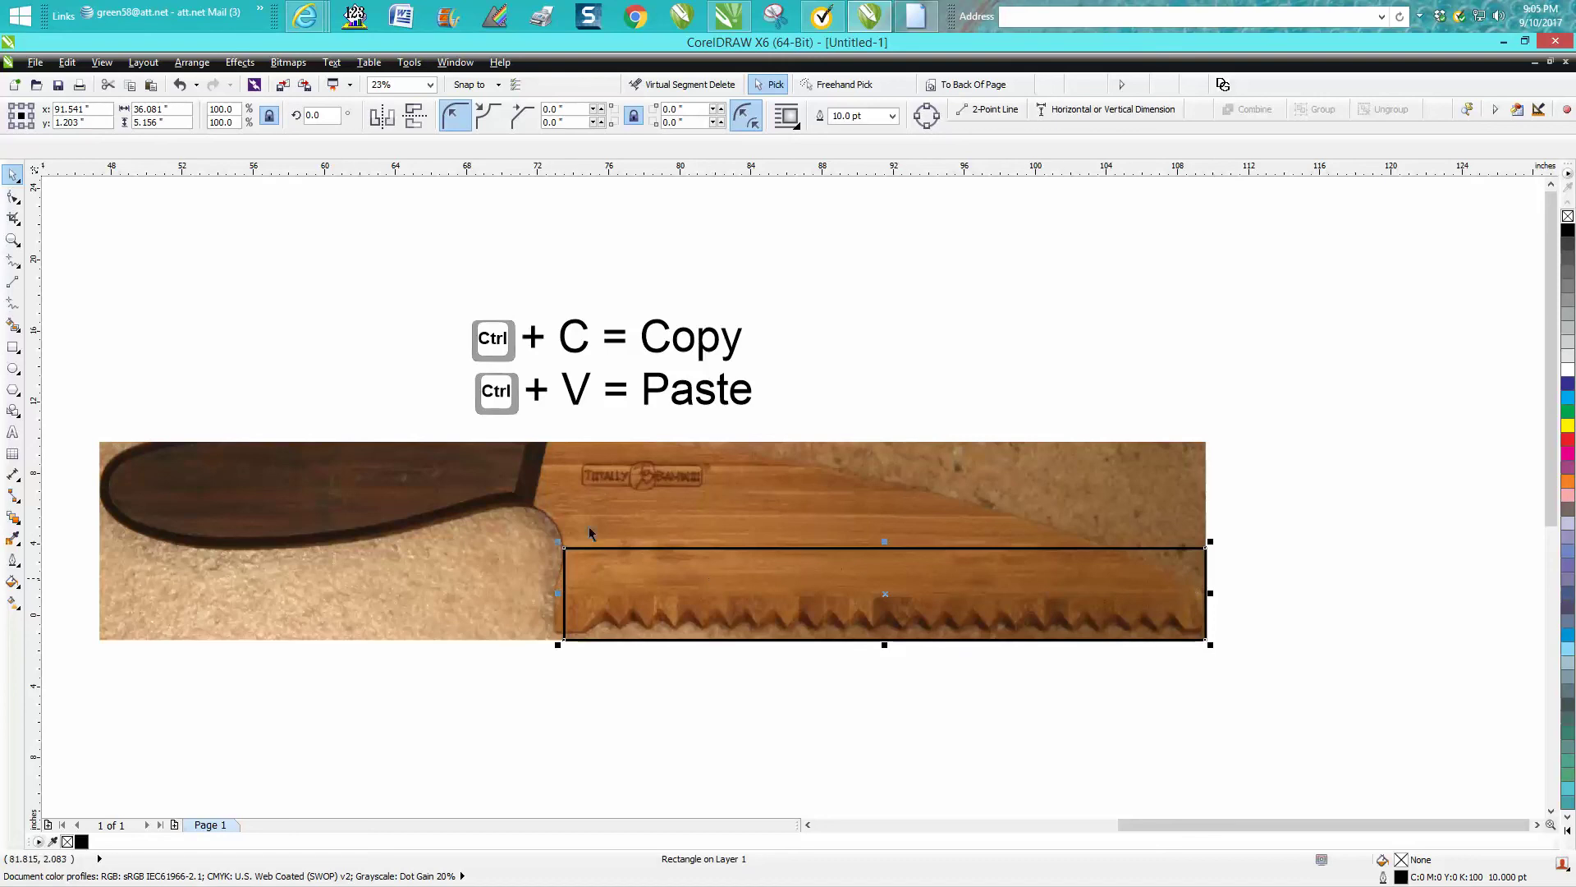
{"action": "left_click_drag", "start_coordinate": [171, 109], "coordinate": [125, 111]}
{"action": "type", "text": "8"}
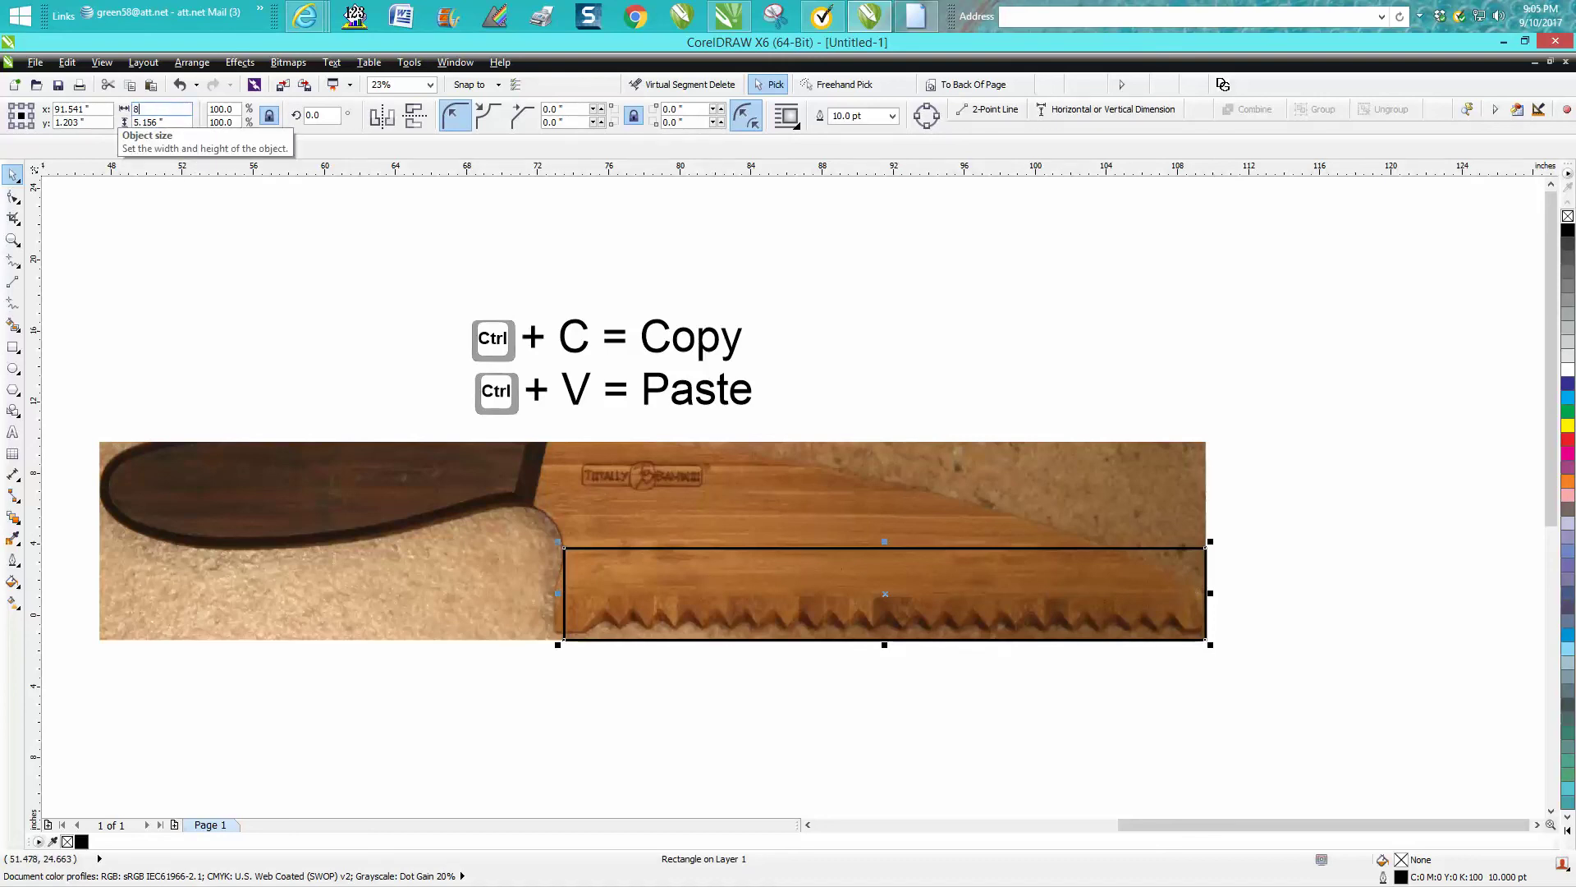
{"action": "key", "text": "Return"}
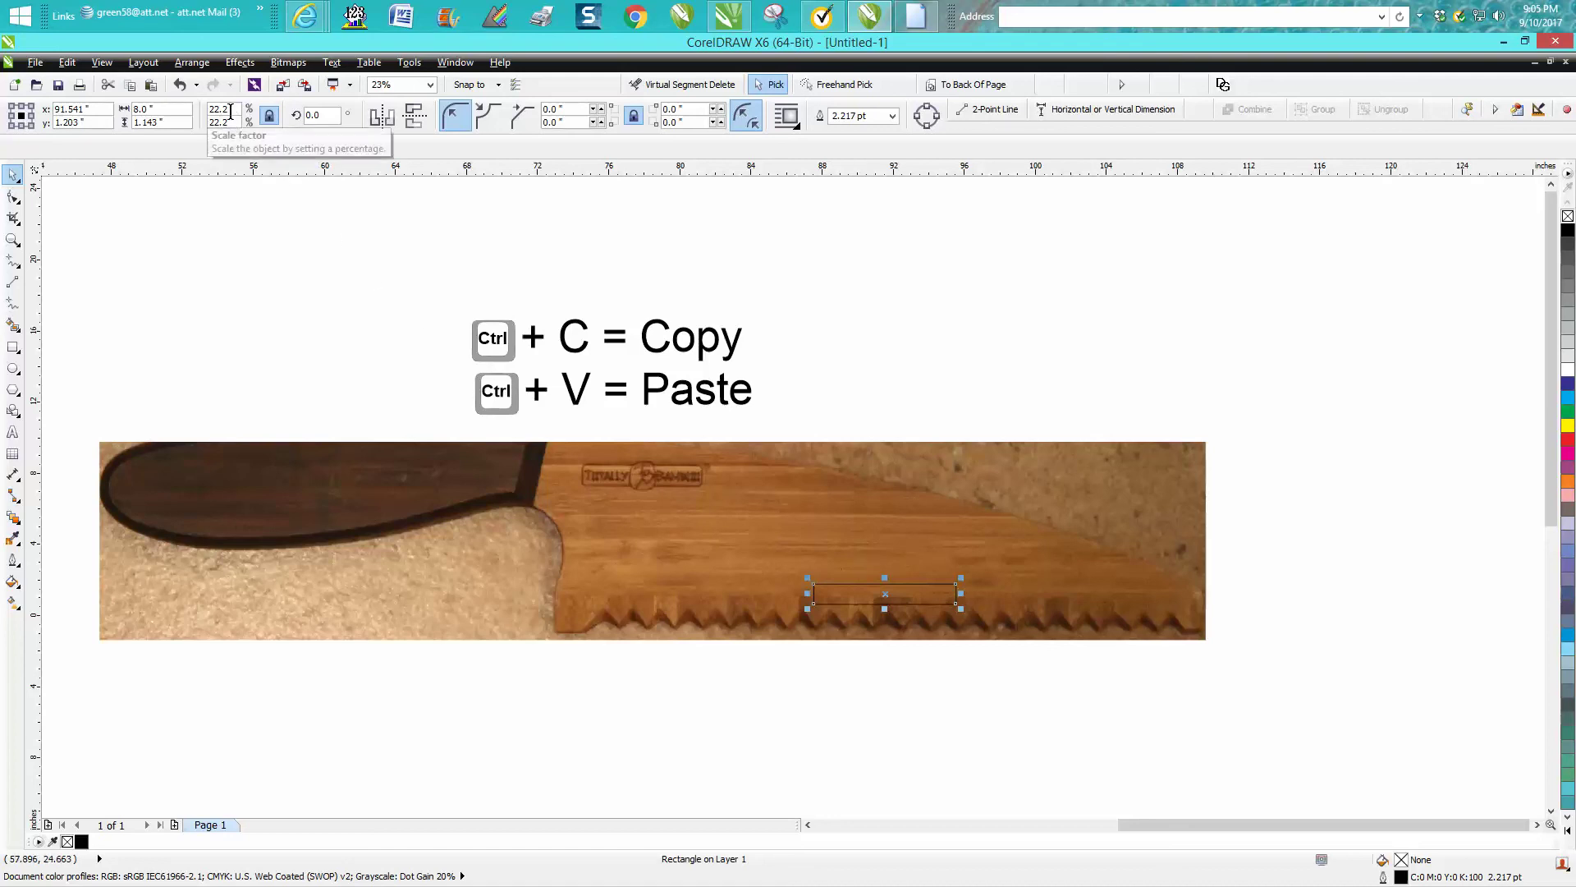
Step: Scale the knife photo to 22.2% and zoom in on it and the rectangle
{"action": "left_click", "coordinate": [627, 524]}
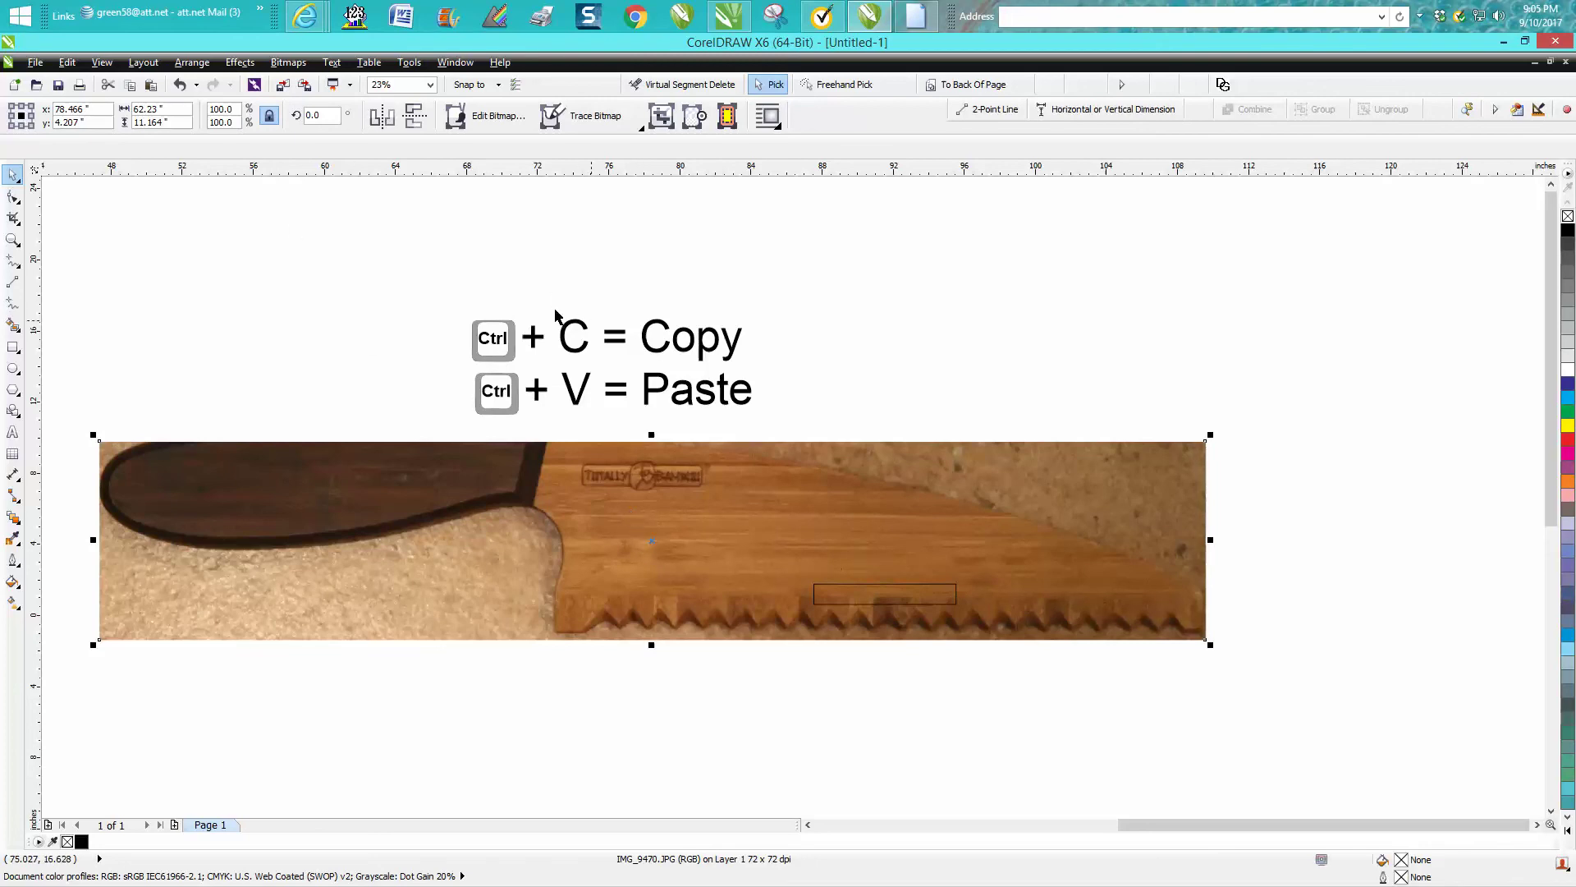
{"action": "left_click", "coordinate": [831, 584]}
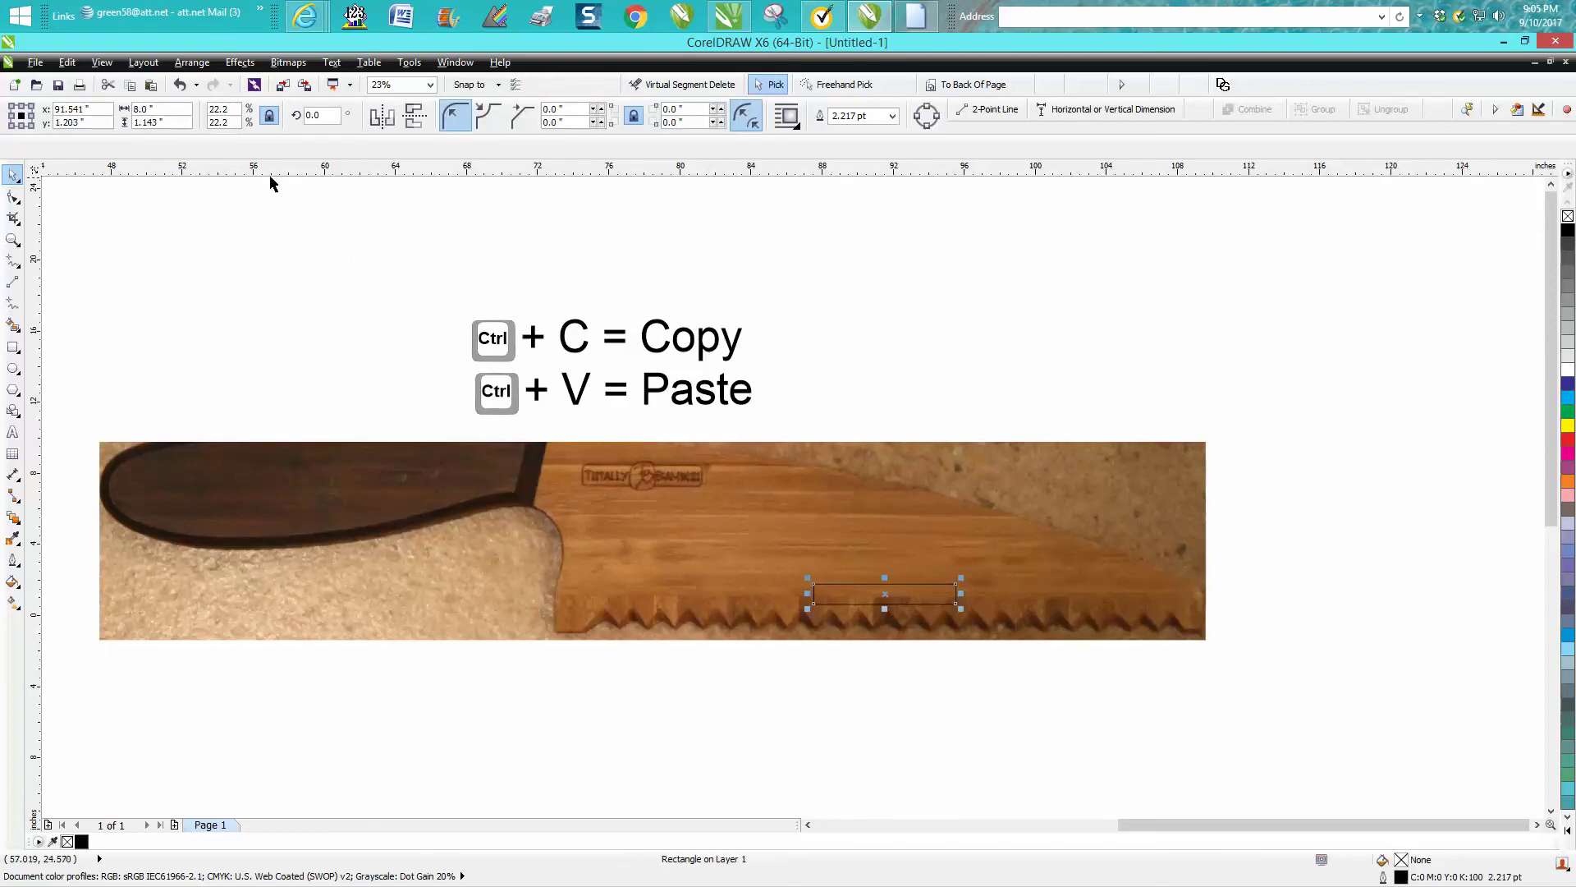
{"action": "left_click", "coordinate": [786, 510]}
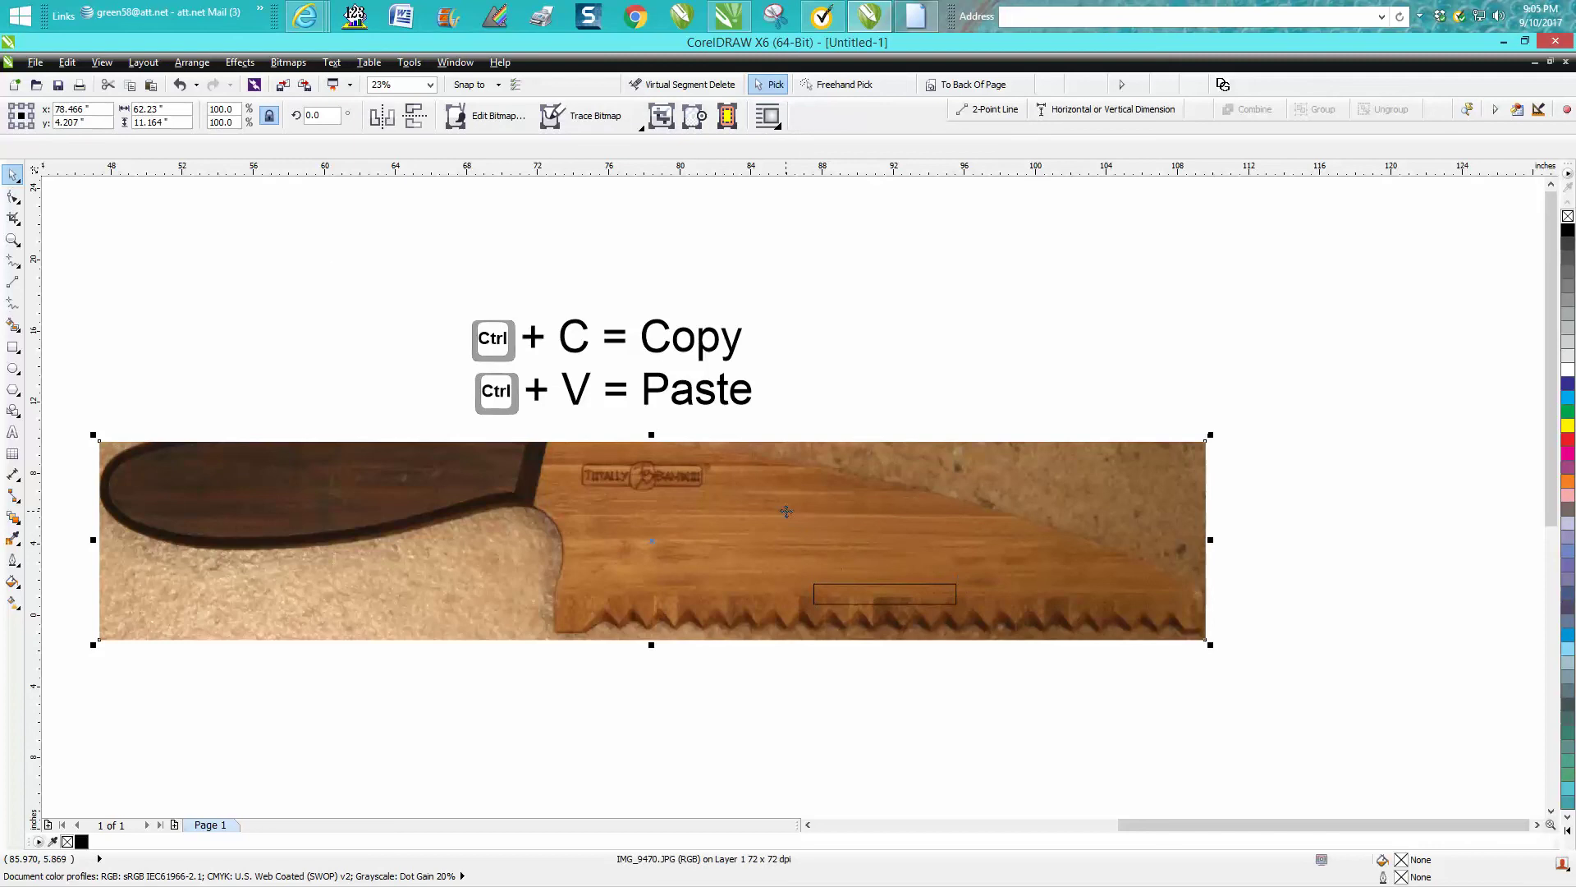
{"action": "left_click", "coordinate": [239, 109]}
{"action": "type", "text": "22.2"}
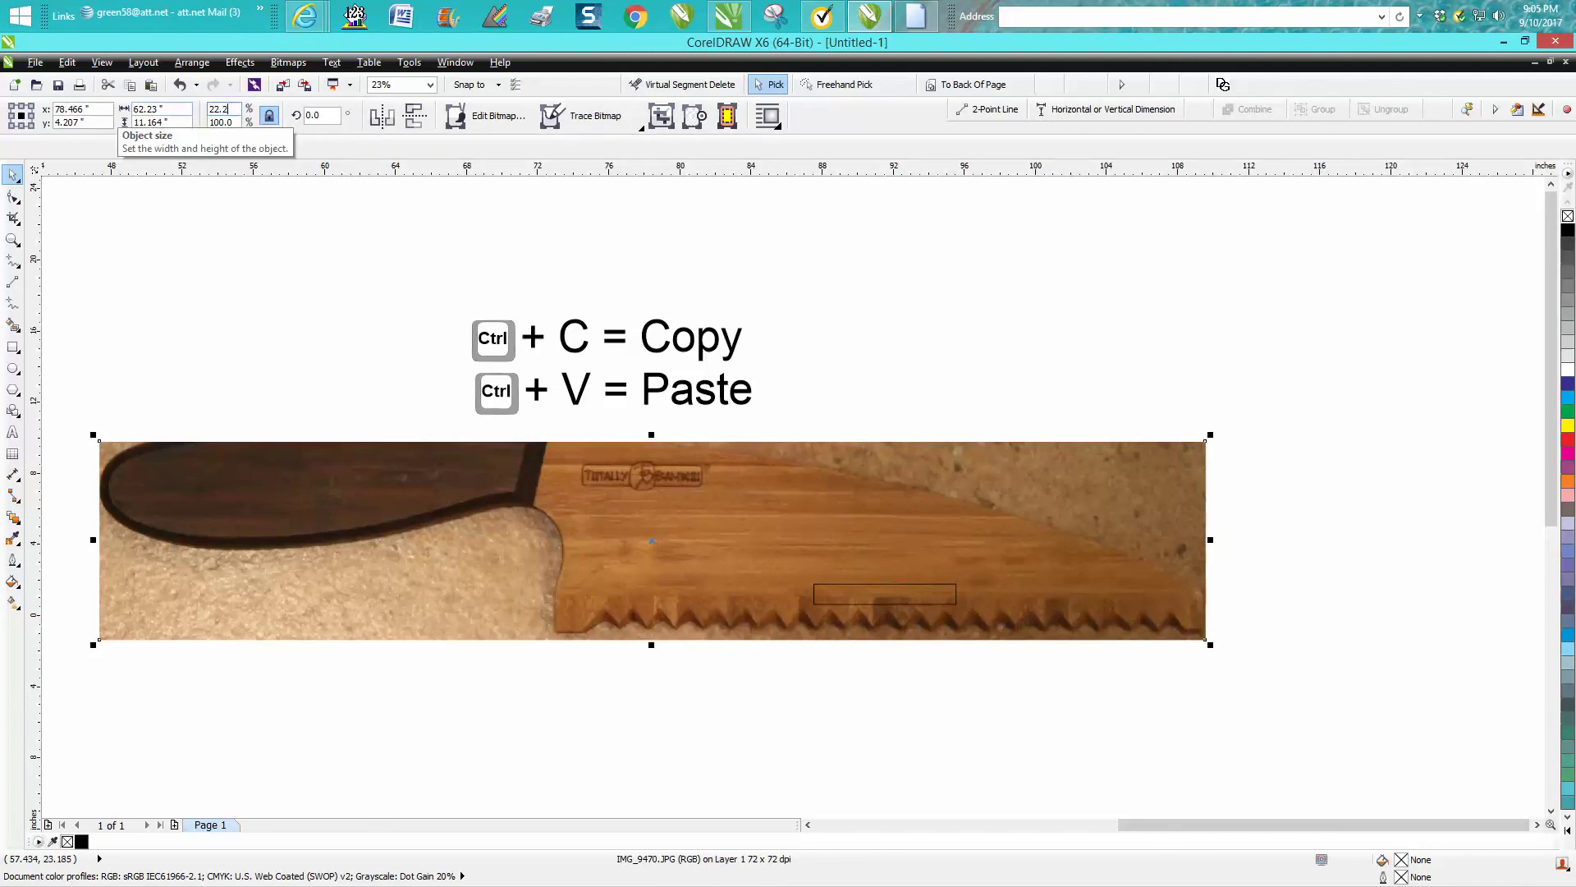
{"action": "key", "text": "Return"}
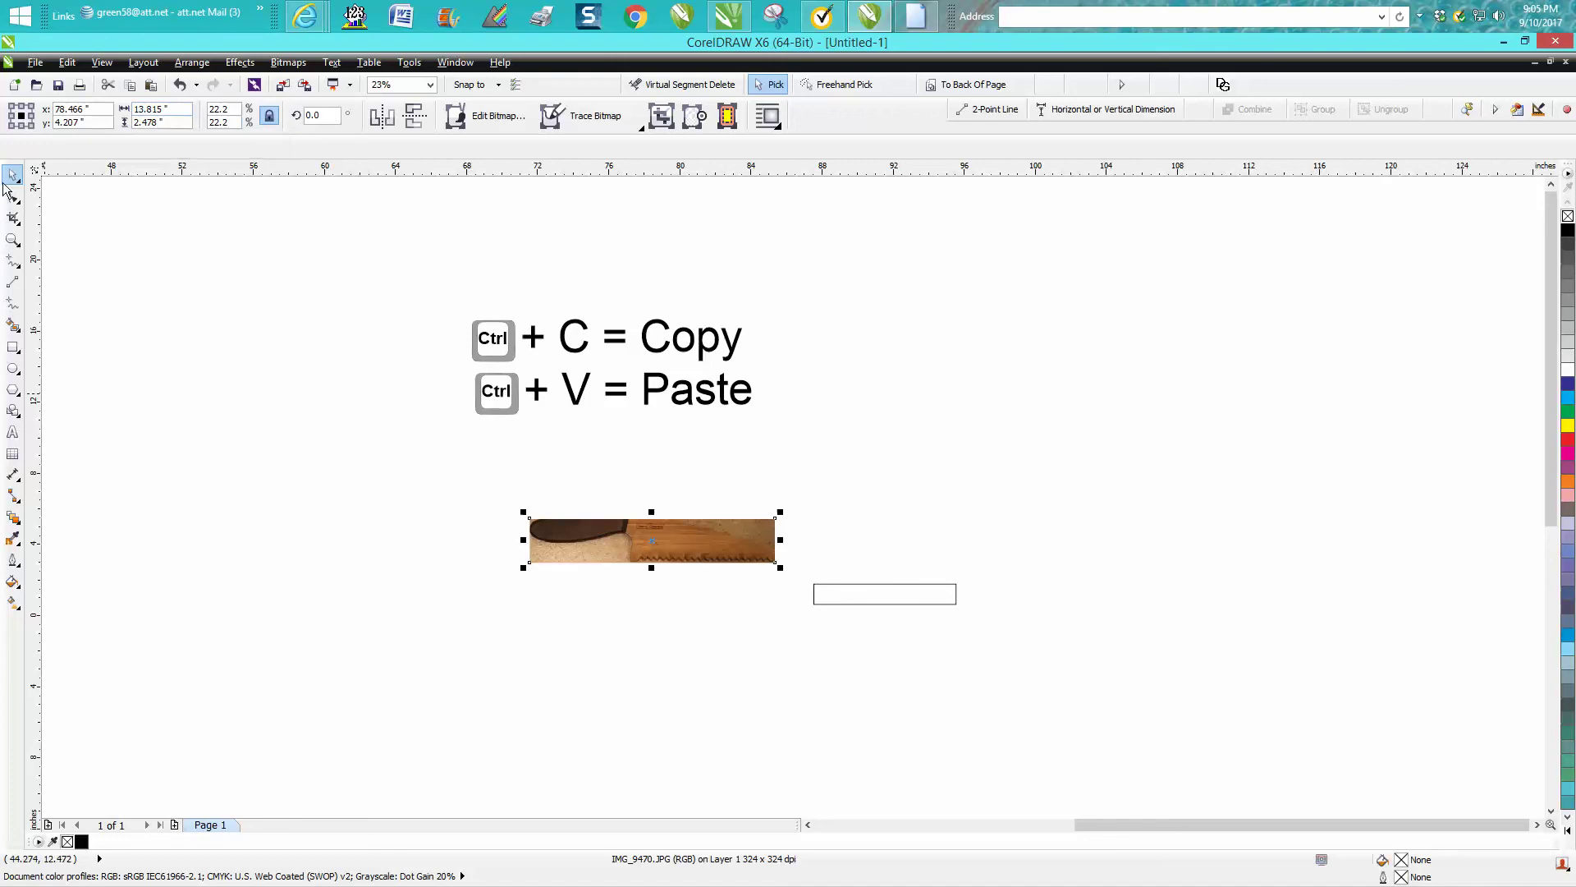
{"action": "left_click", "coordinate": [12, 239]}
{"action": "left_click_drag", "start_coordinate": [513, 474], "coordinate": [1157, 743]}
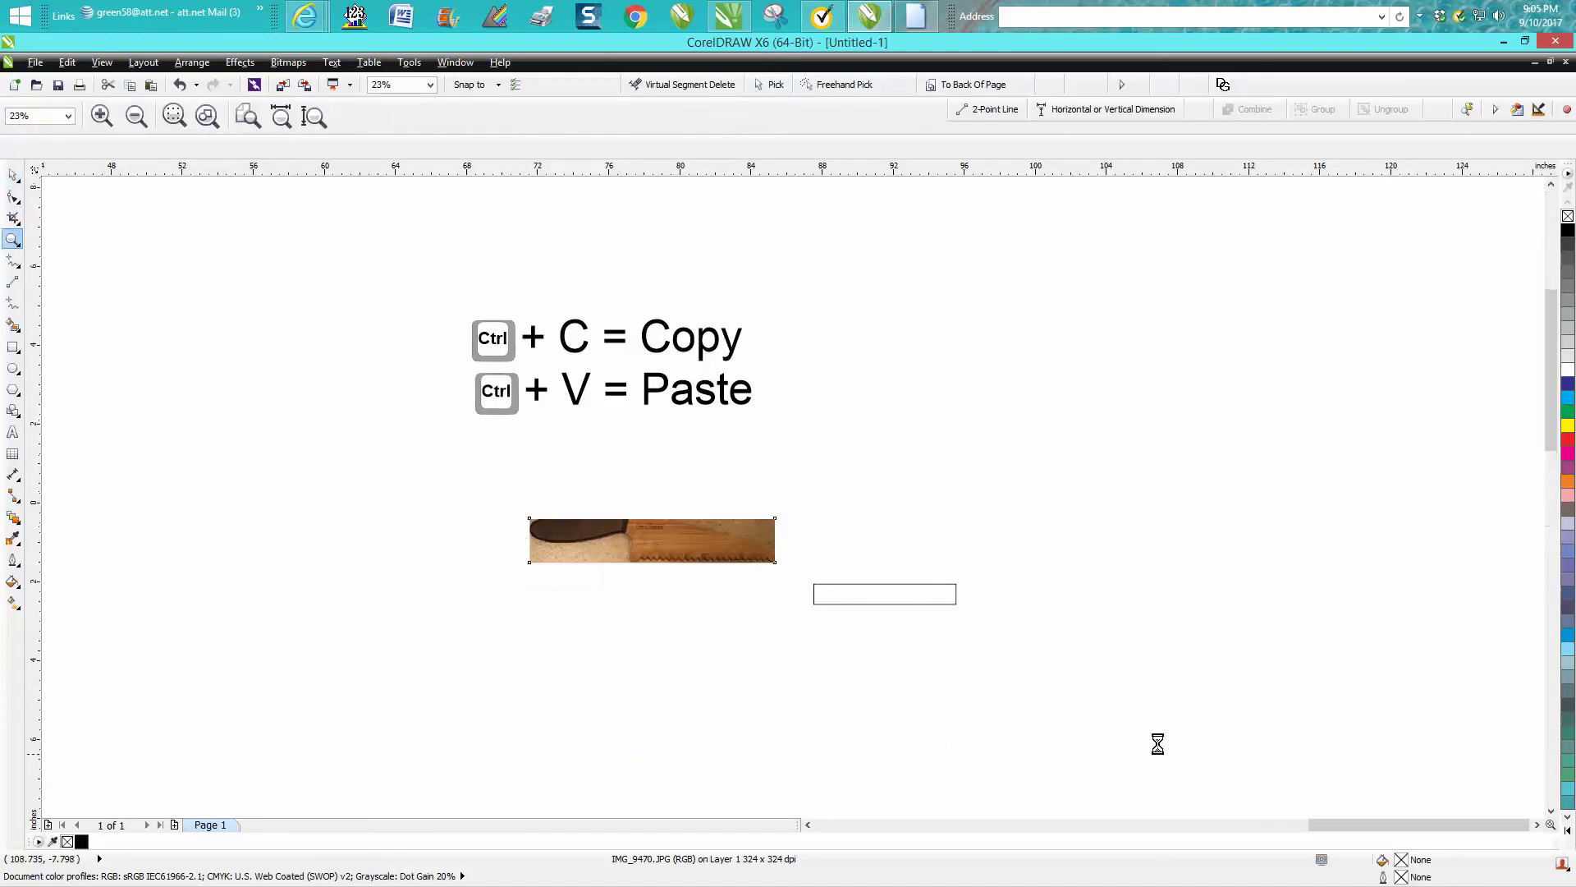
Step: Drag the knife photo under the 8-inch rectangle so it frames the serrated blade, then zoom in
{"action": "left_click", "coordinate": [12, 175]}
{"action": "left_click_drag", "start_coordinate": [373, 327], "coordinate": [774, 446]}
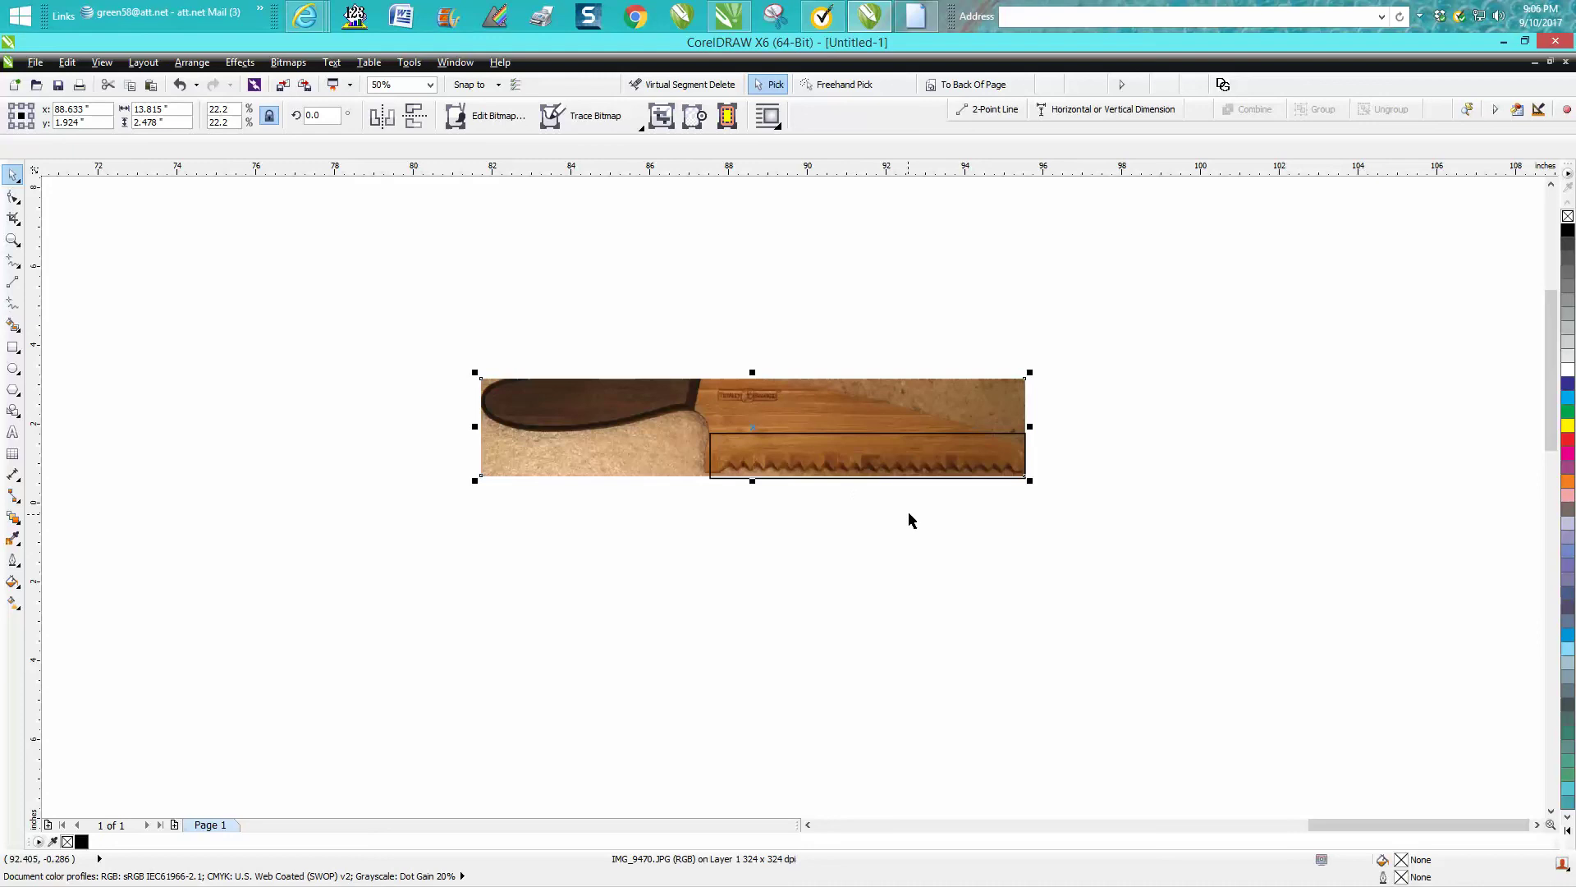
{"action": "left_click", "coordinate": [752, 428]}
{"action": "left_click", "coordinate": [12, 239]}
{"action": "left_click_drag", "start_coordinate": [627, 369], "coordinate": [1158, 588]}
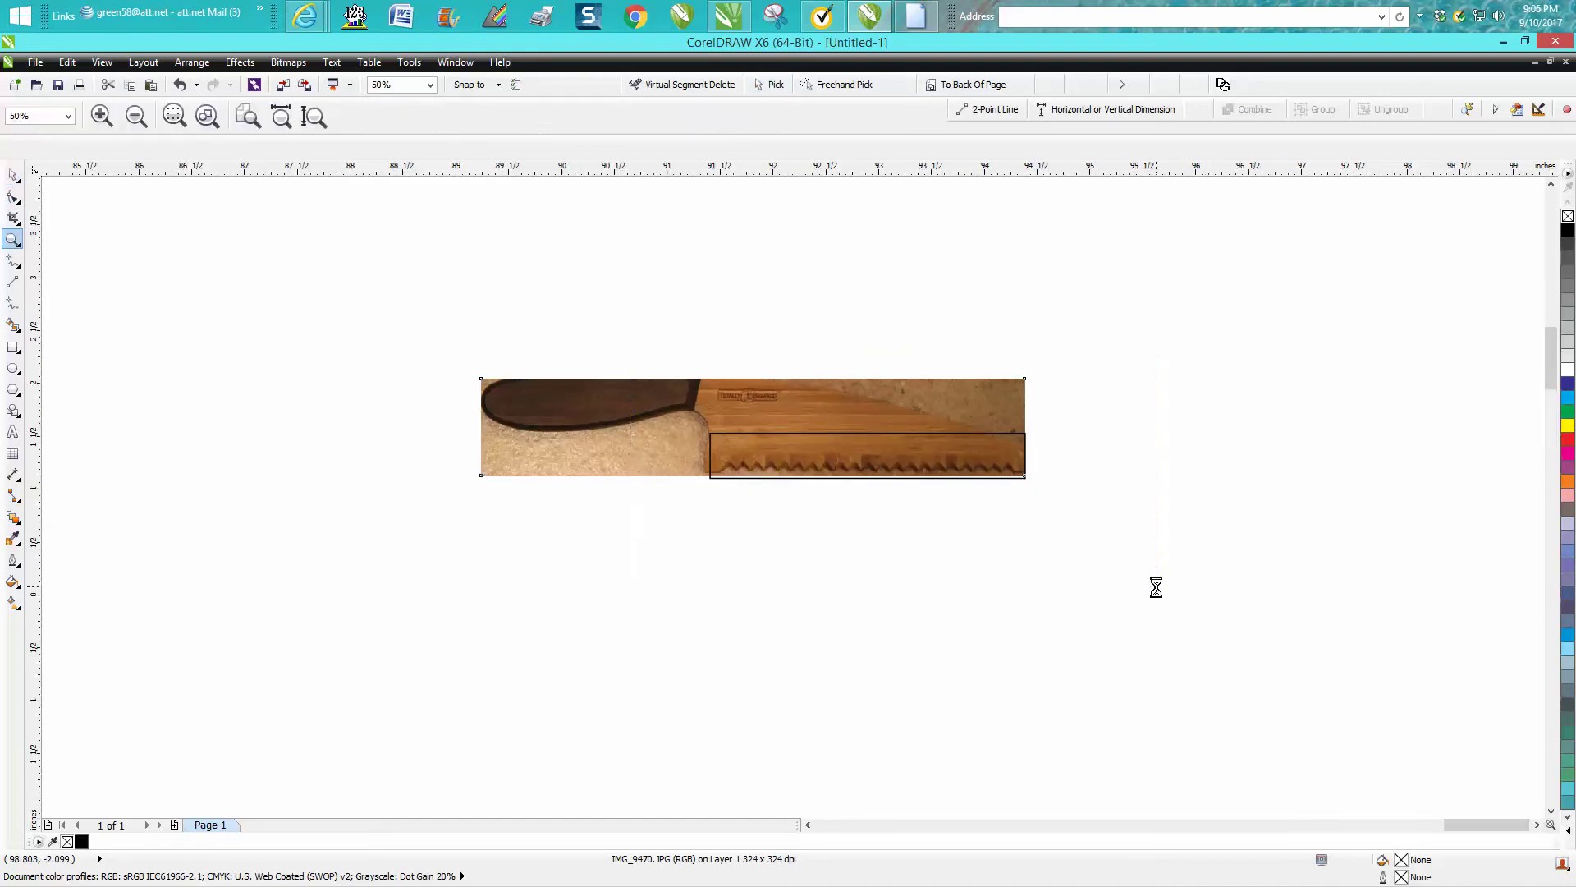